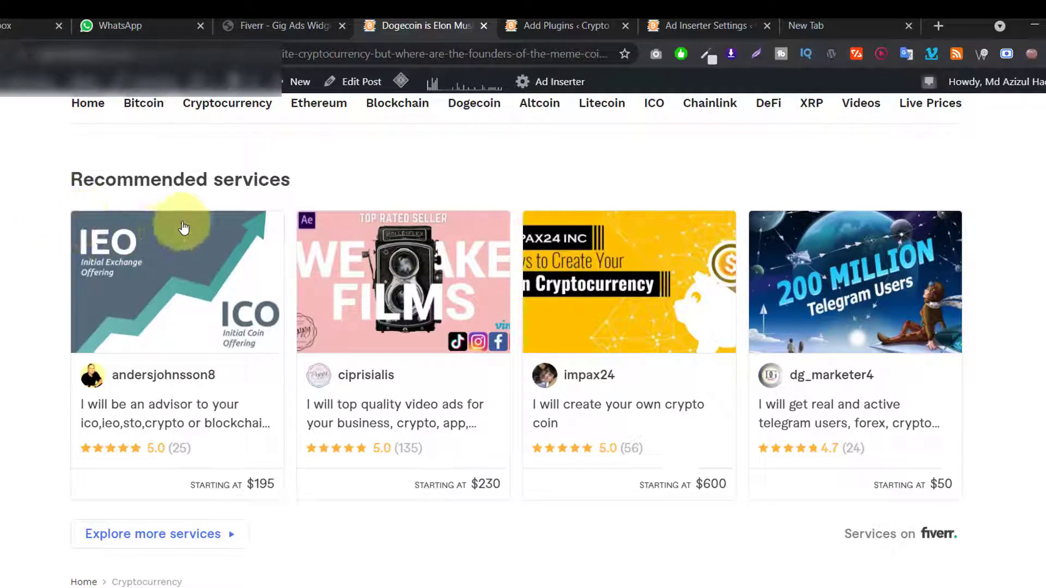
Review the Fiverr ads on the Dogecoin article and check where the first recommended gig leads.
scroll(185, 226, down, 20)
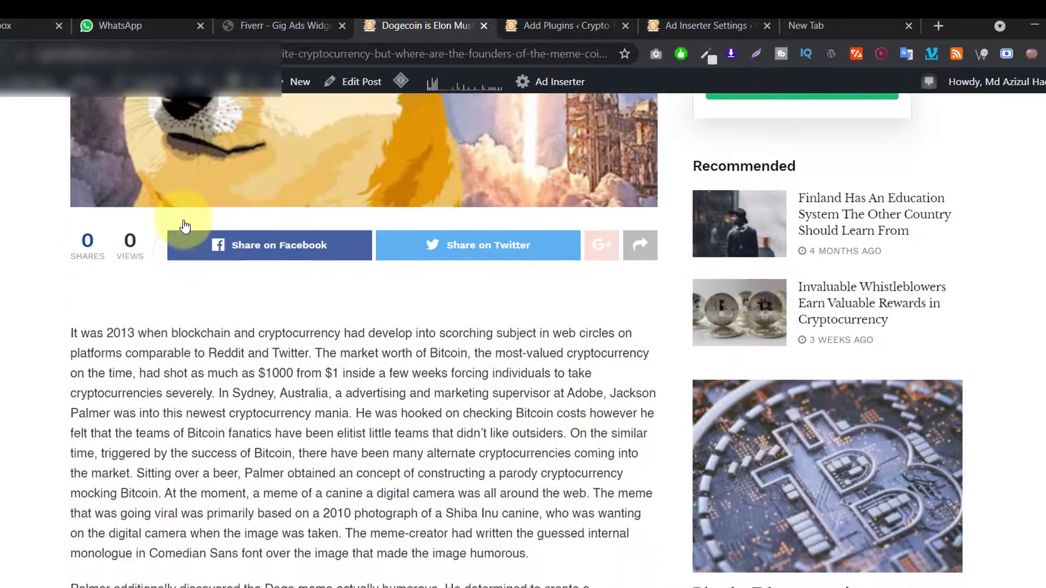
scroll(185, 226, down, 7)
scroll(185, 226, up, 18)
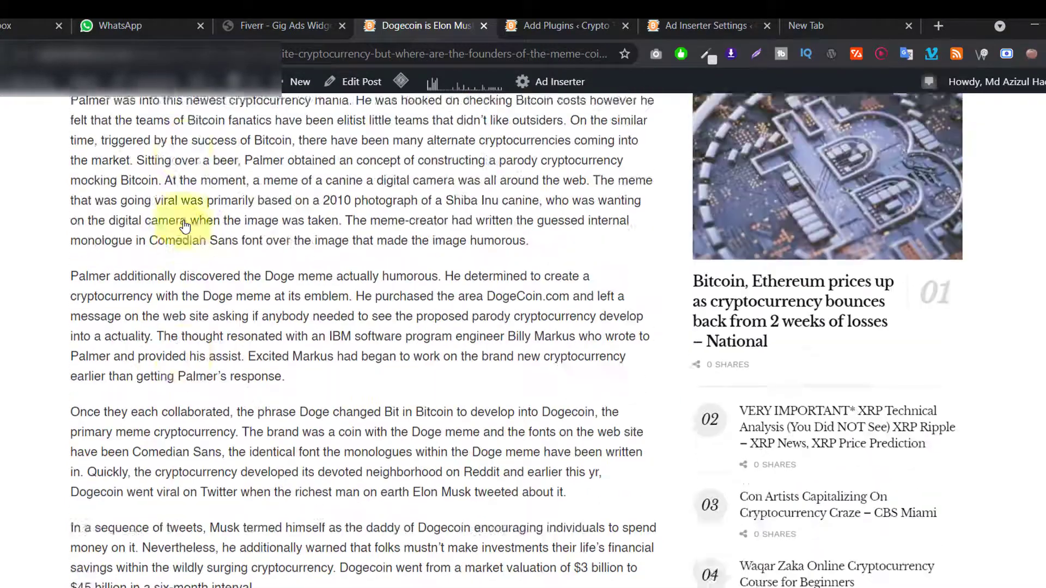
scroll(185, 226, up, 10)
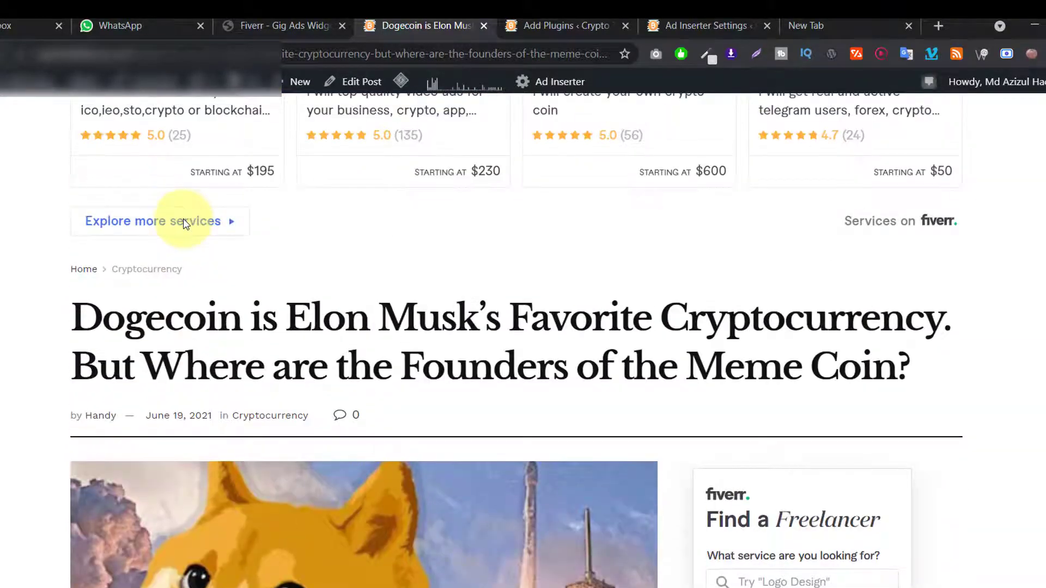
scroll(185, 223, up, 3)
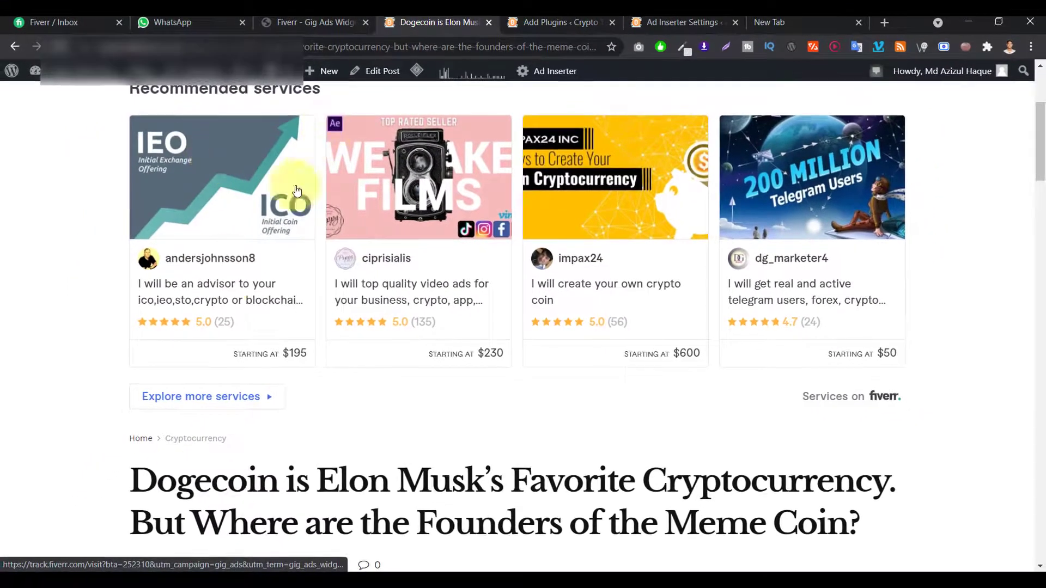
click(222, 297)
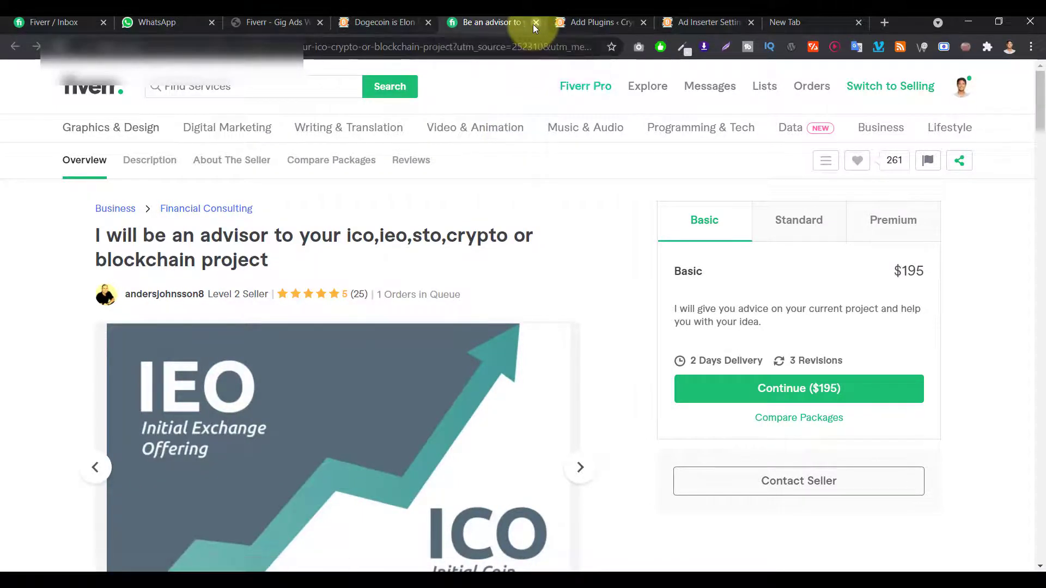
key(ctrl+w)
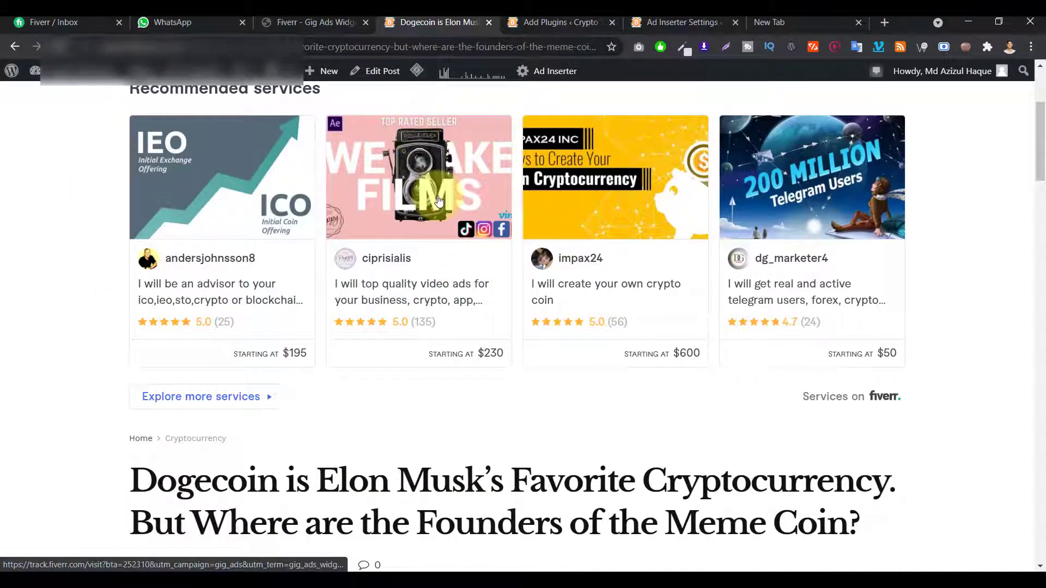
Search Google for "fiverr affiliate" in the empty browser tab.
click(766, 20)
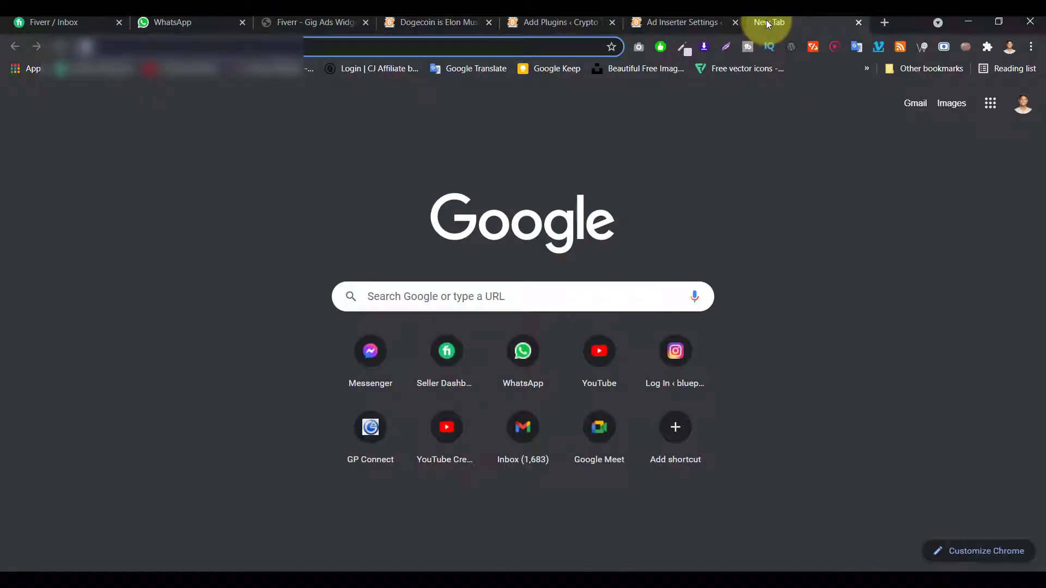
text(five)
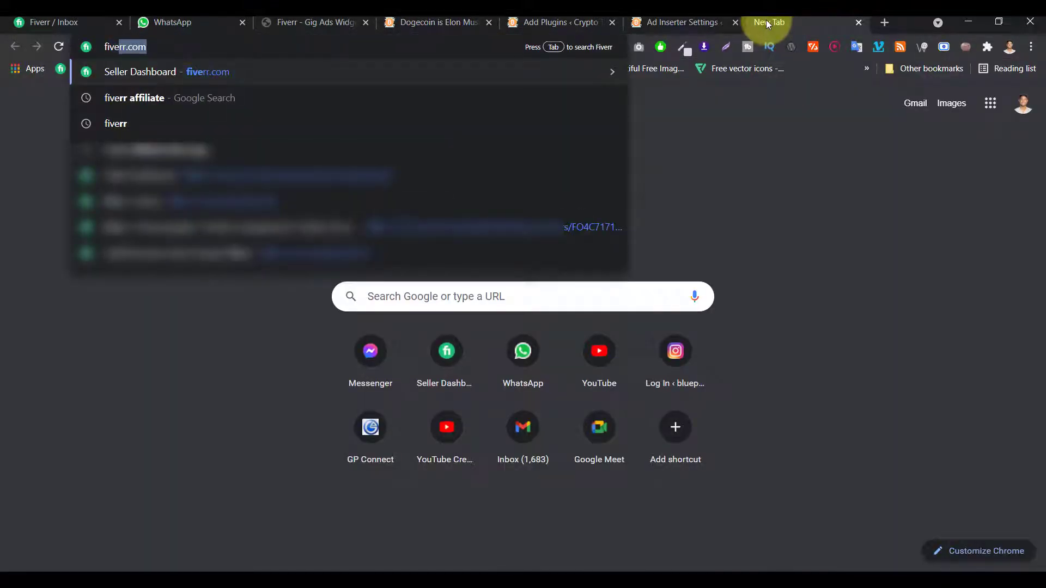
text(rr)
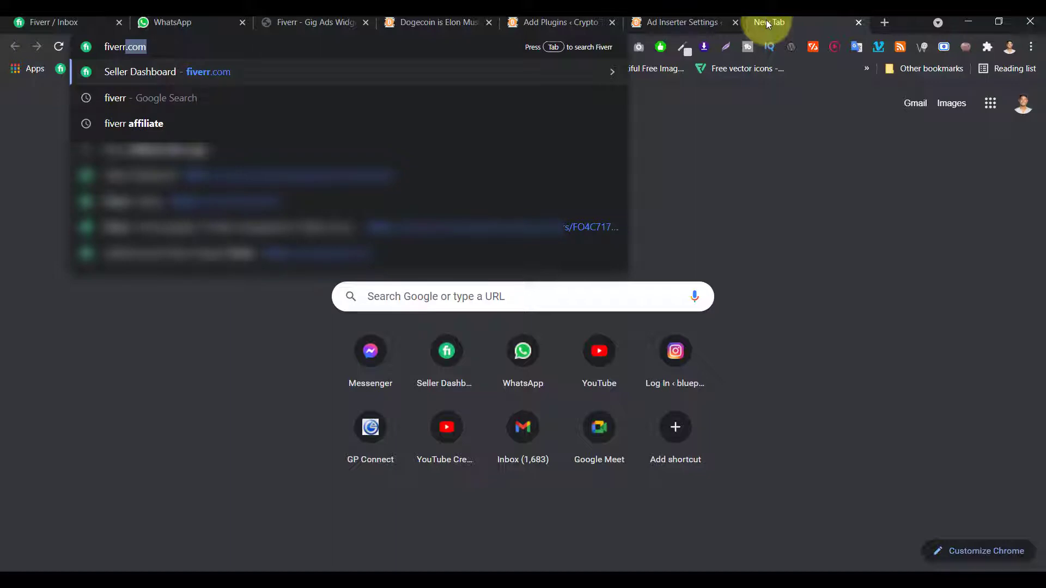
text( affiliate)
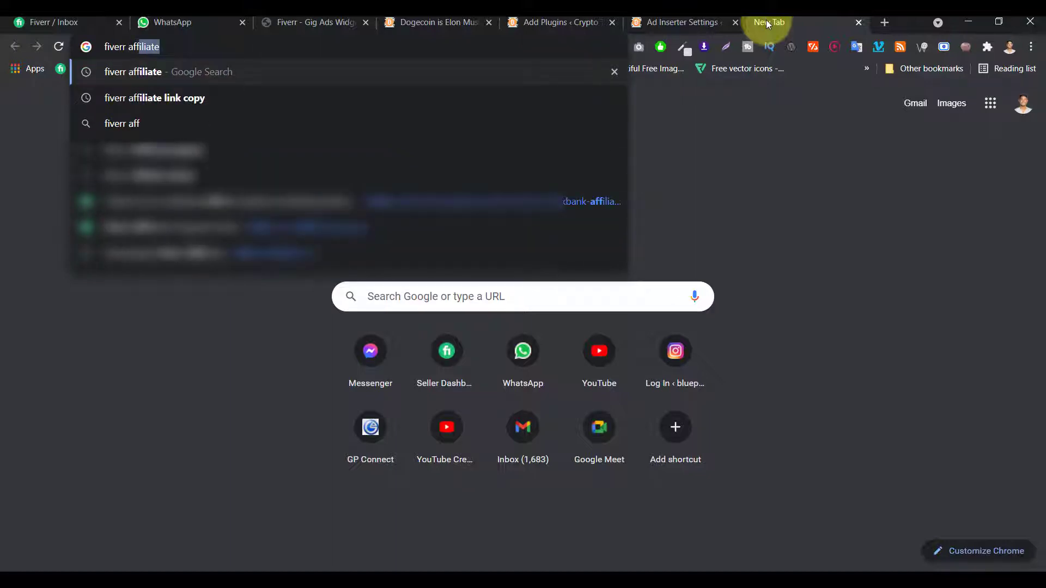
key(Return)
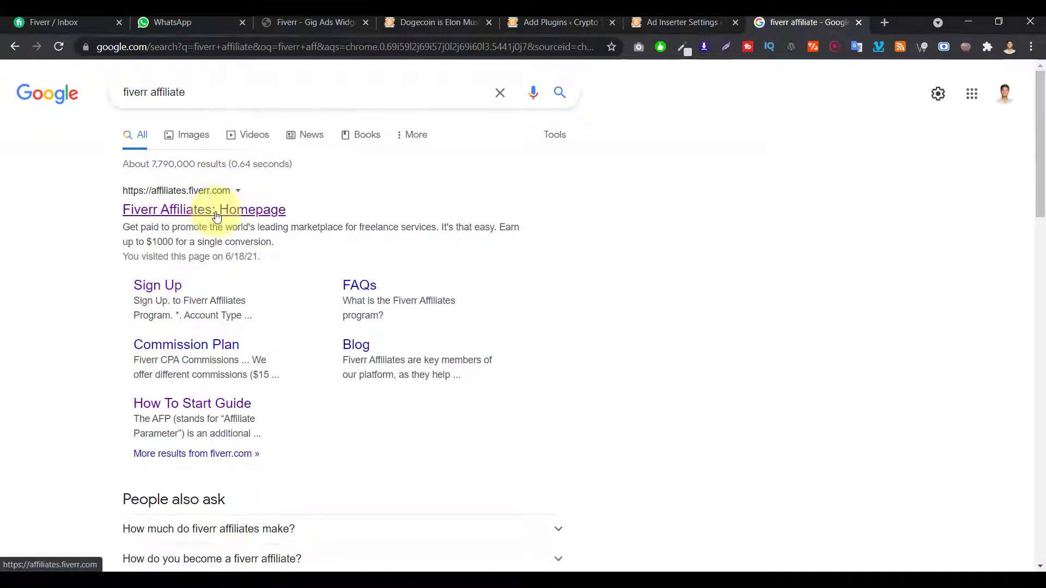
Open the Sign Up result for the Fiverr Affiliates Program in a new tab and review the registration form's fields.
right_click(160, 286)
click(201, 294)
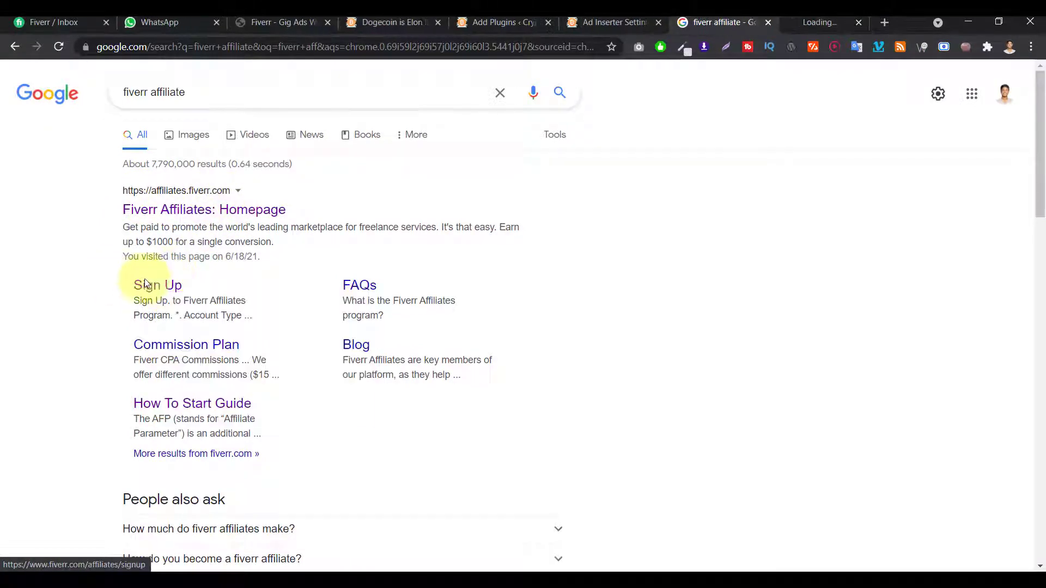
click(809, 24)
click(306, 47)
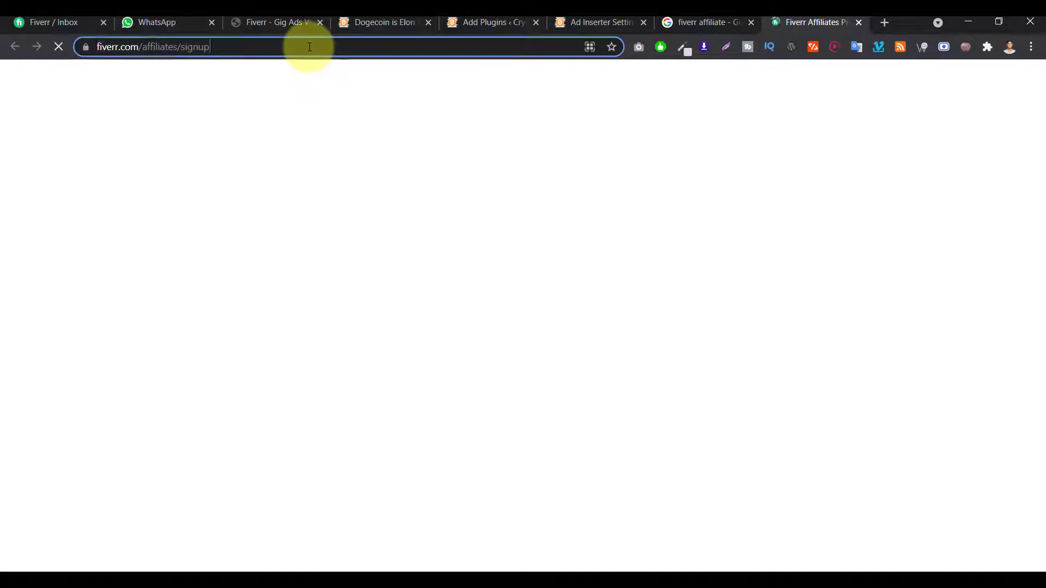
click(152, 202)
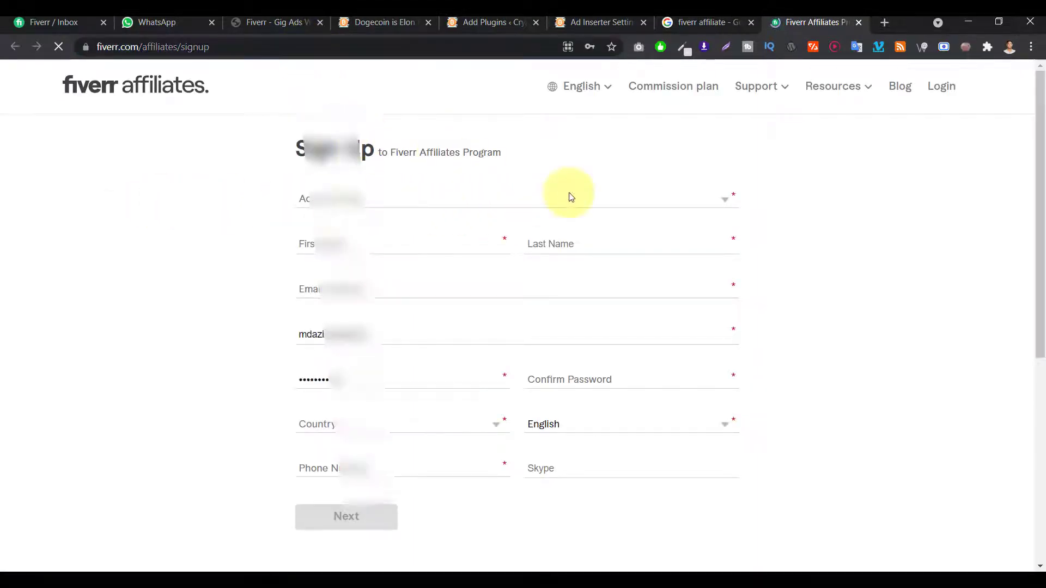
scroll(544, 186, down, 3)
scroll(534, 185, up, 1)
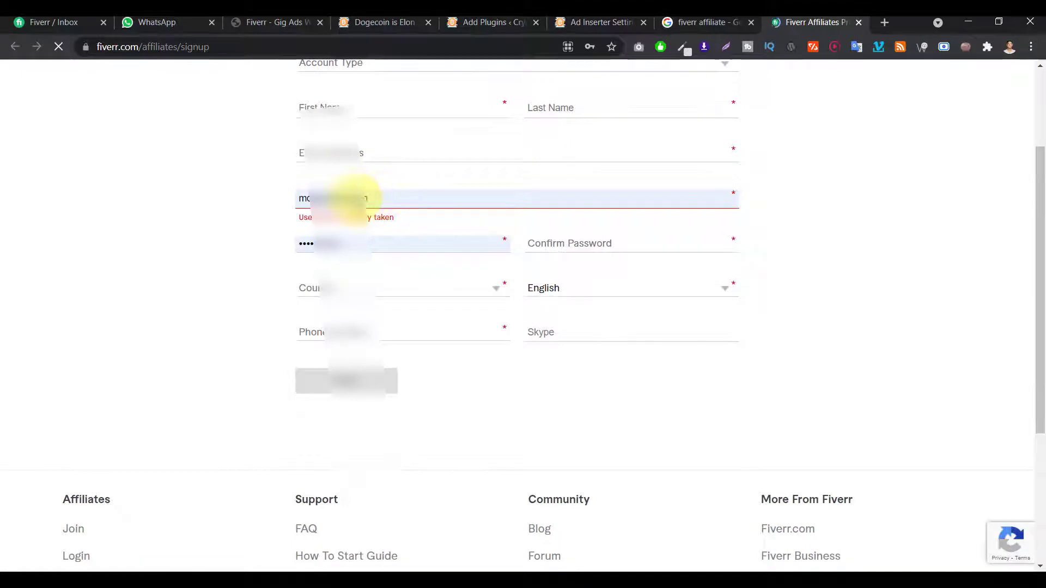
scroll(506, 165, up, 2)
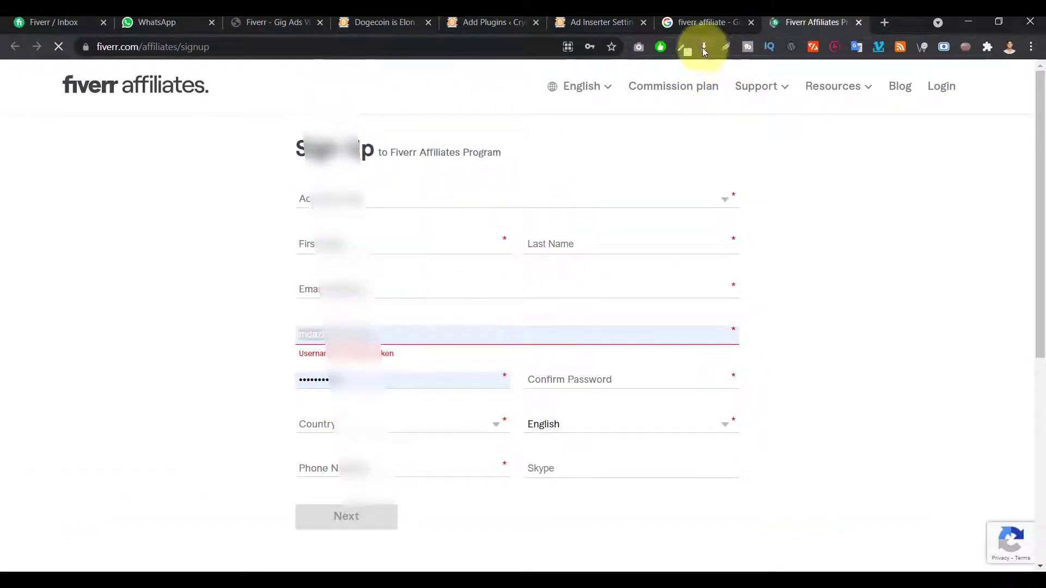
Return to the Fiverr affiliate account, view its dashboard, and open the Gig Ads Widget marketing tool.
click(273, 24)
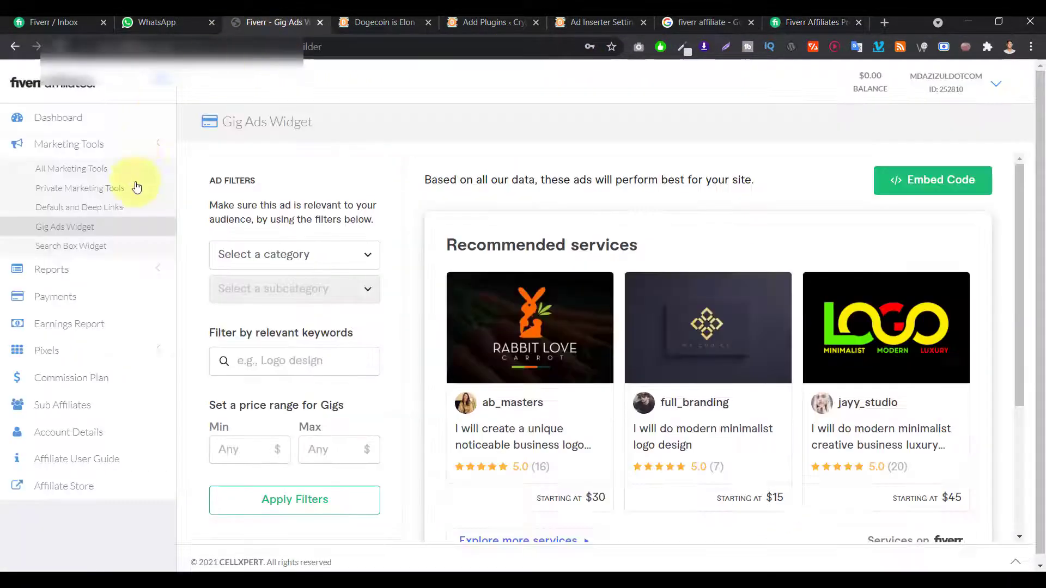
click(60, 117)
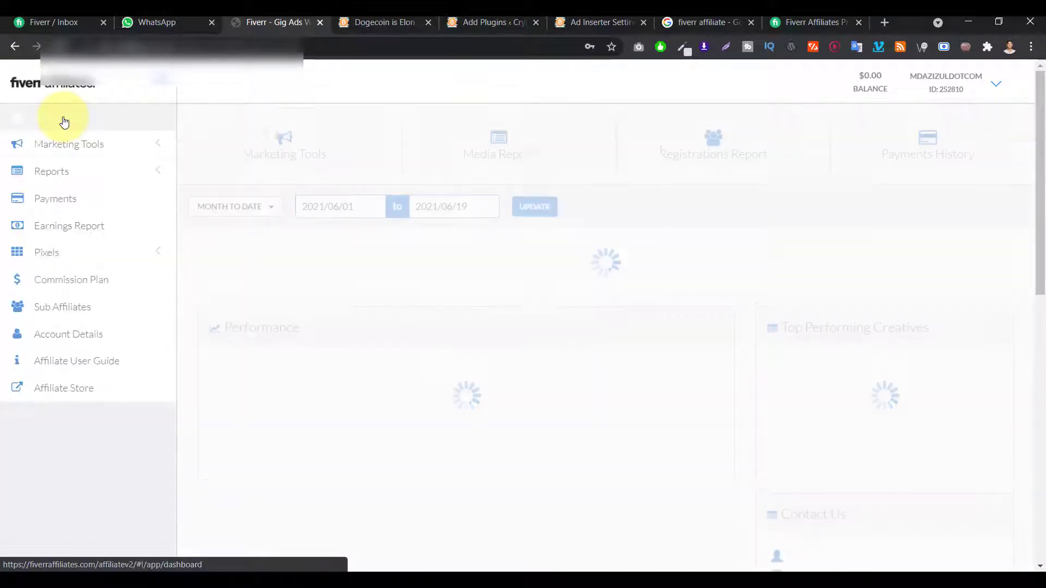
click(73, 153)
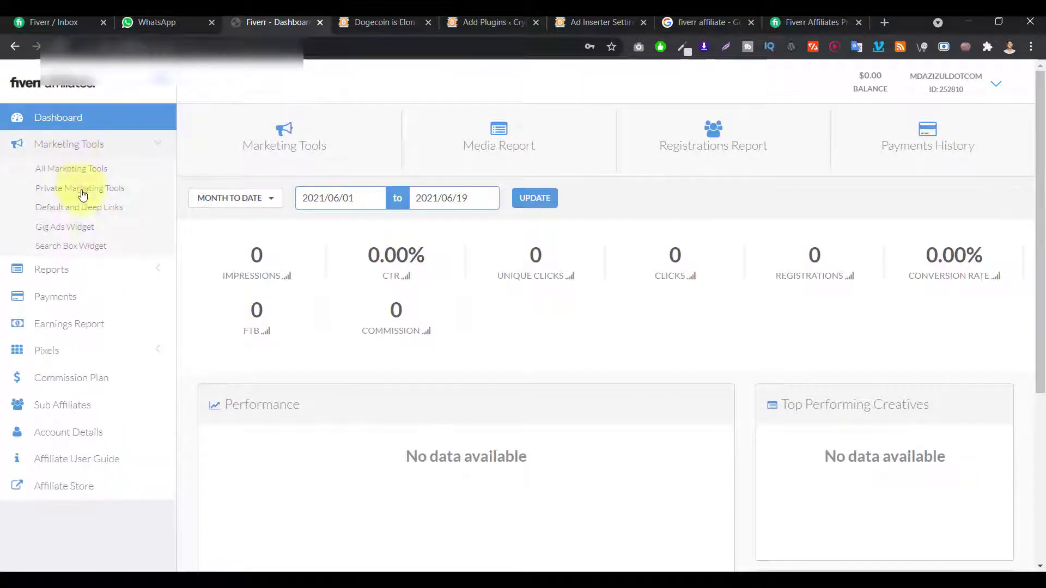
click(77, 228)
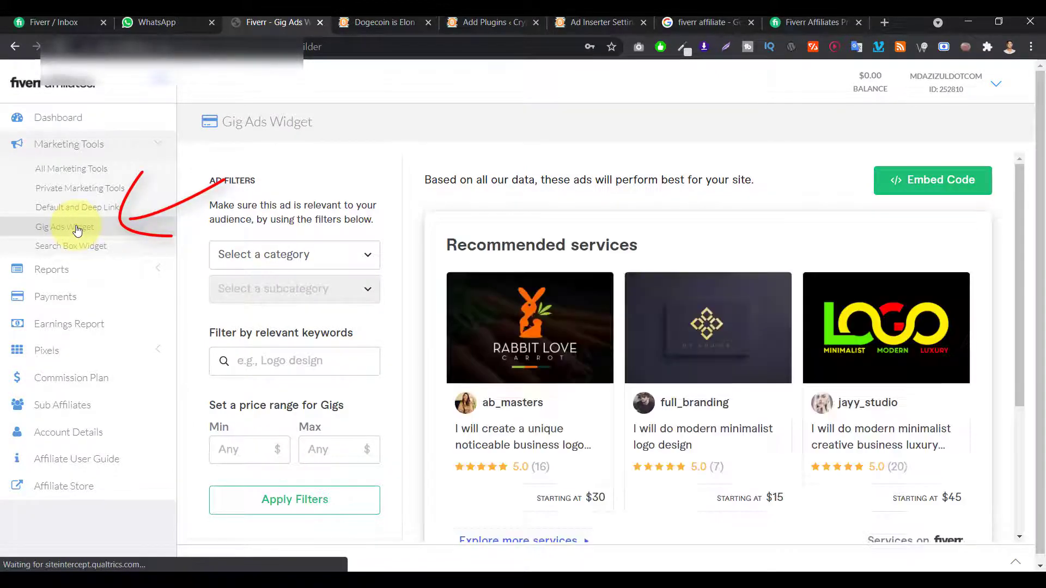
click(81, 174)
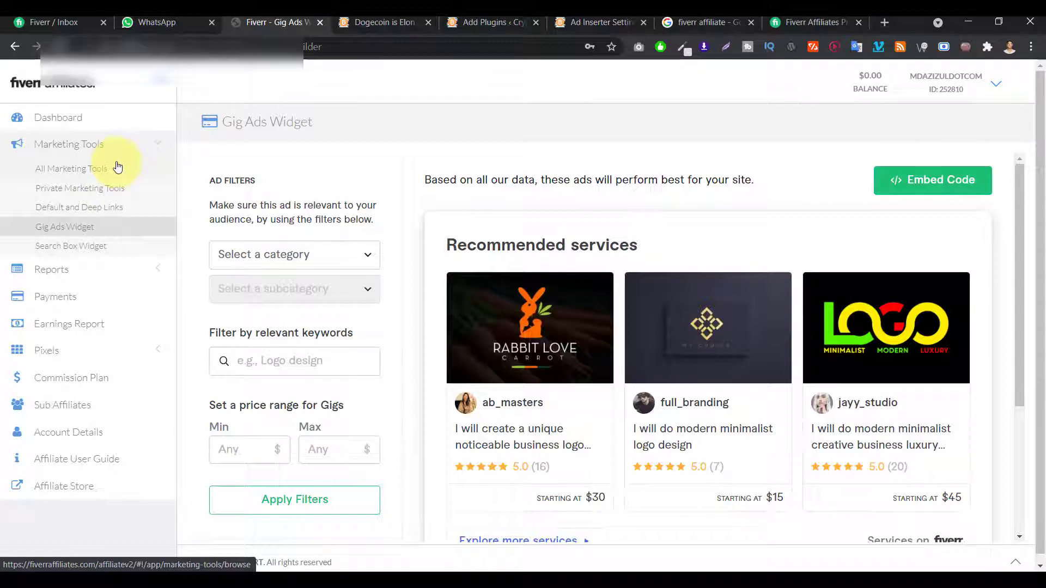
Search Google for "fiverr affiliate commission plan" in a new browser tab.
click(882, 22)
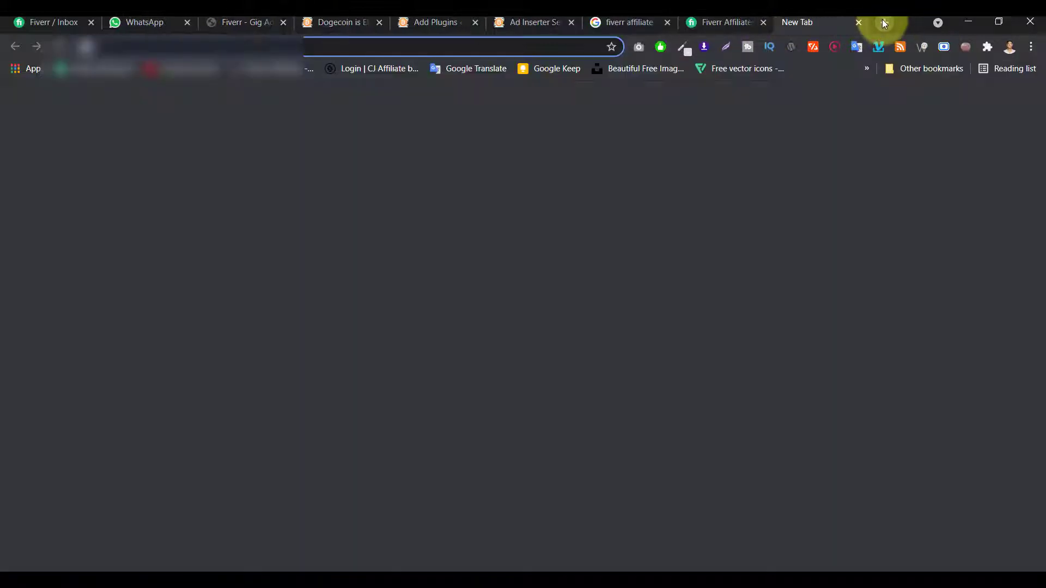
text(fiver )
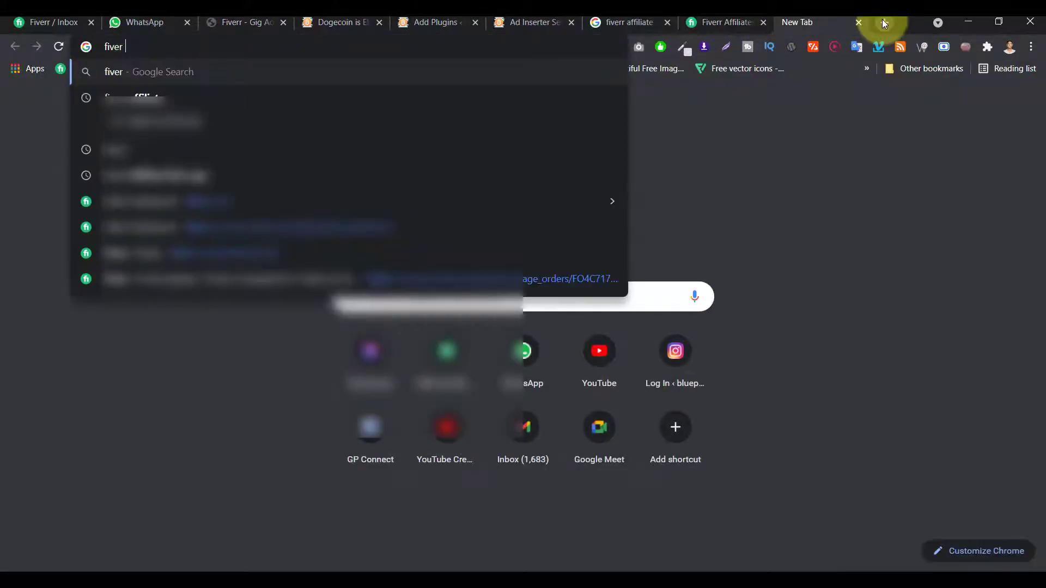
text(affiliate comm)
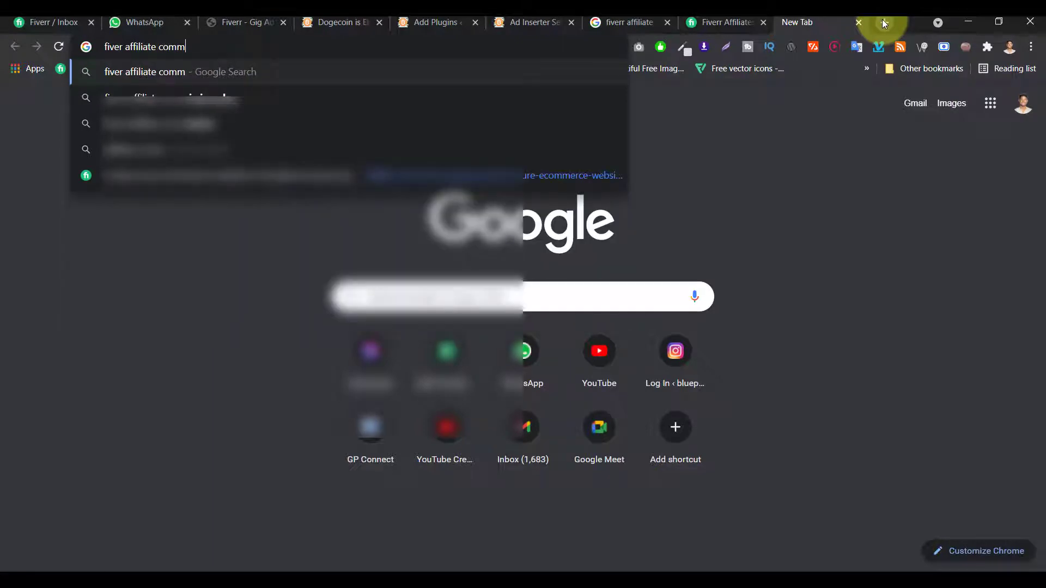
key(Down)
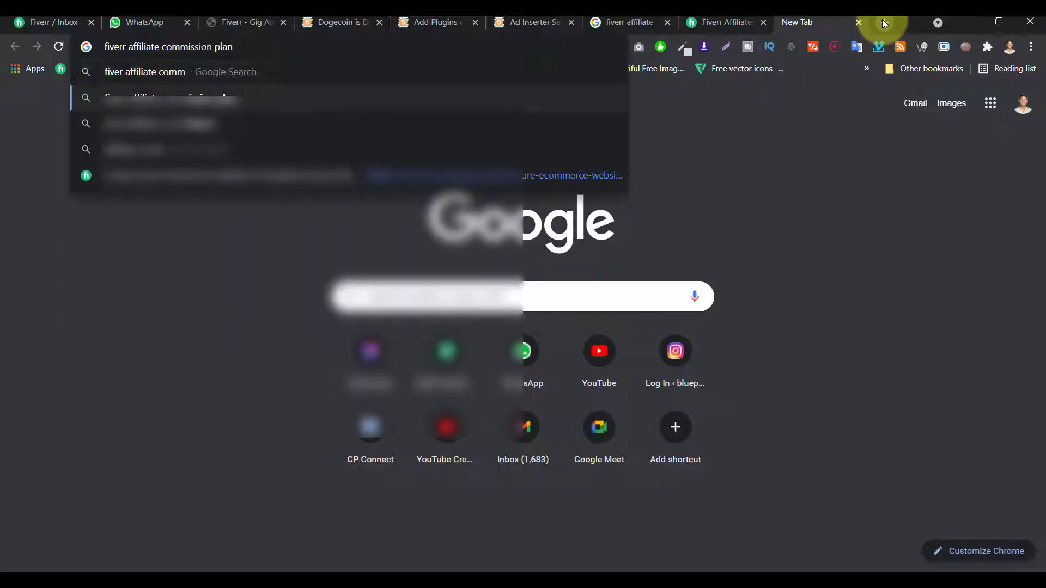
key(Return)
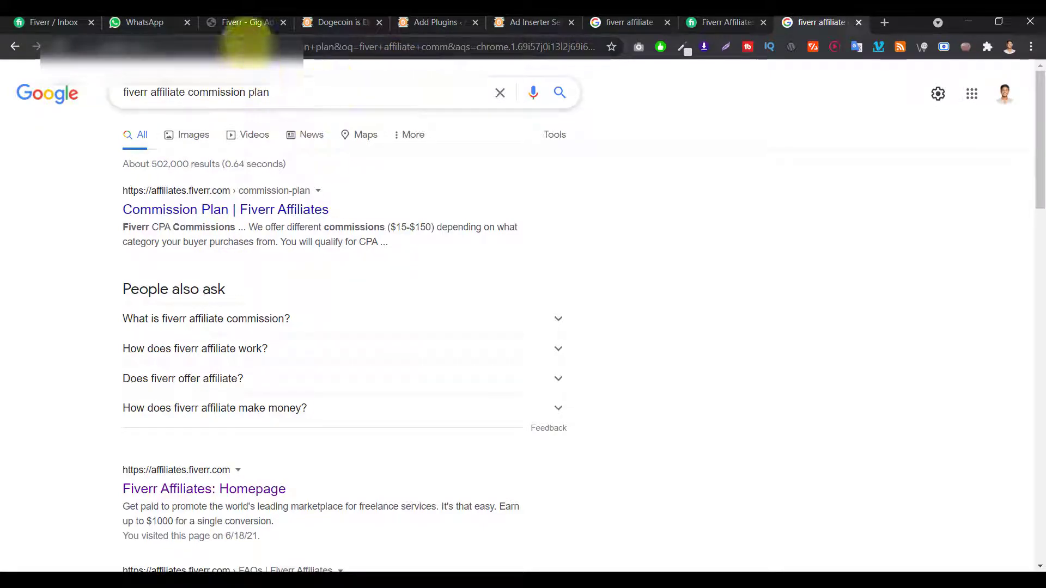
In the Gig Ads Widget, set the ad category to Programming & Tech with the WordPress subcategory.
click(241, 25)
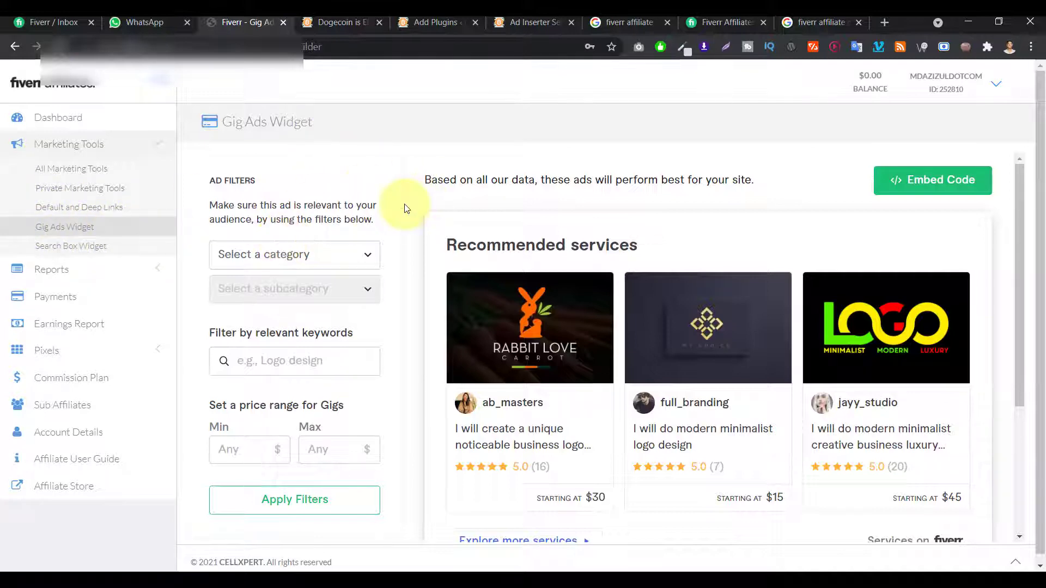
scroll(376, 212, down, 1)
click(299, 197)
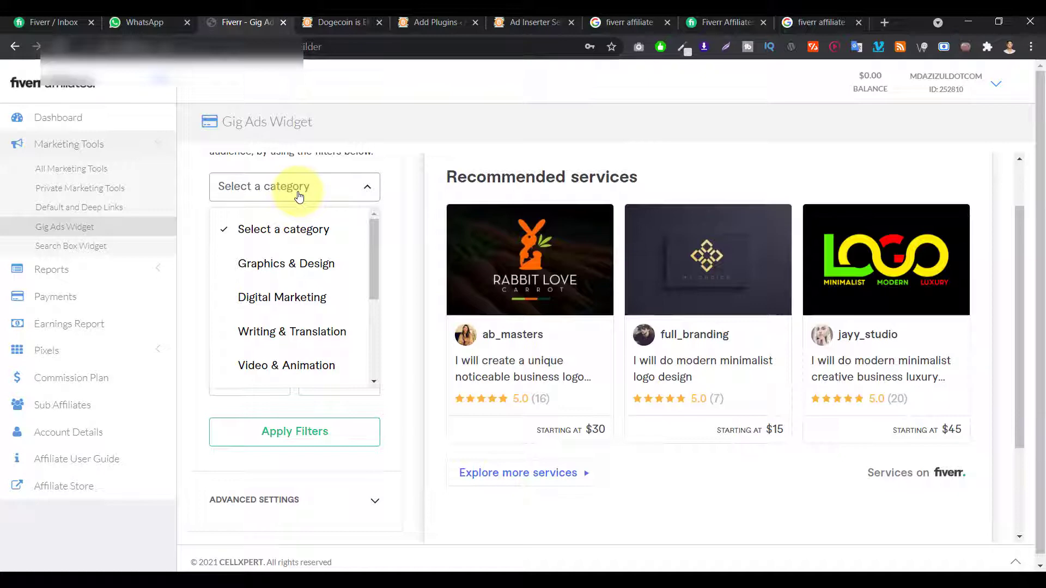
scroll(299, 197, down, 1)
scroll(271, 236, down, 2)
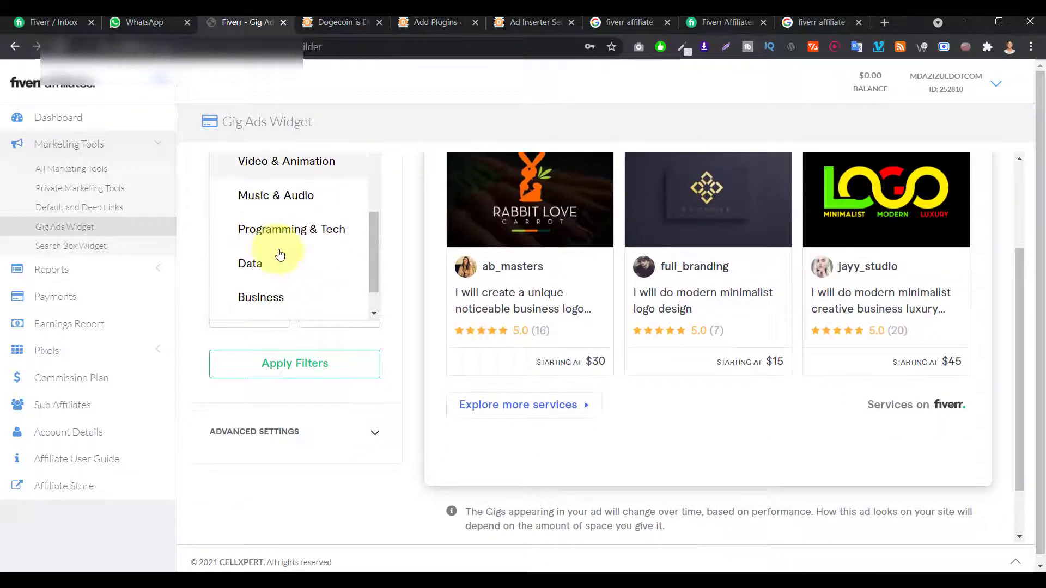
click(288, 234)
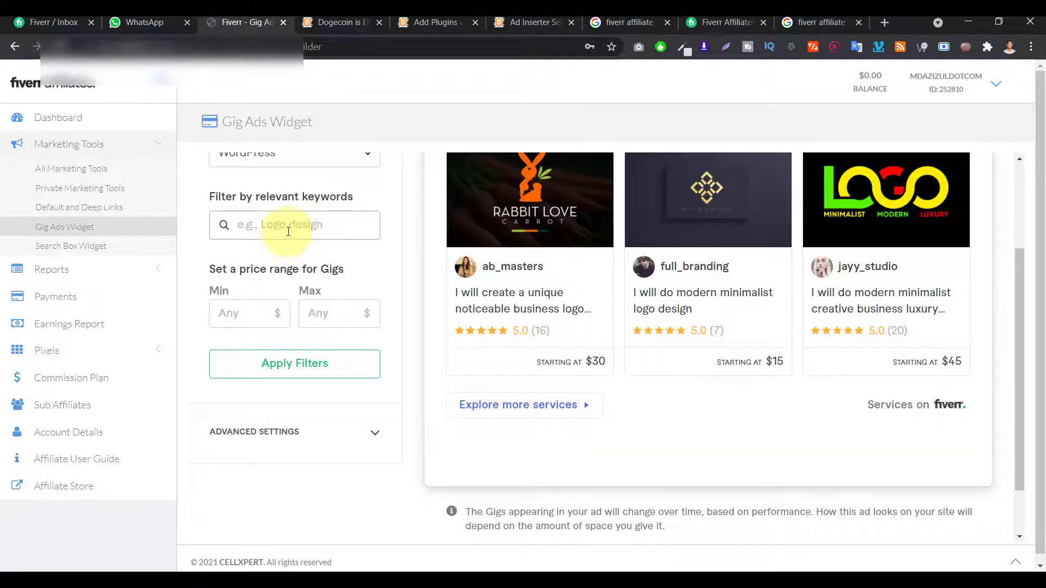
scroll(281, 229, up, 2)
click(308, 301)
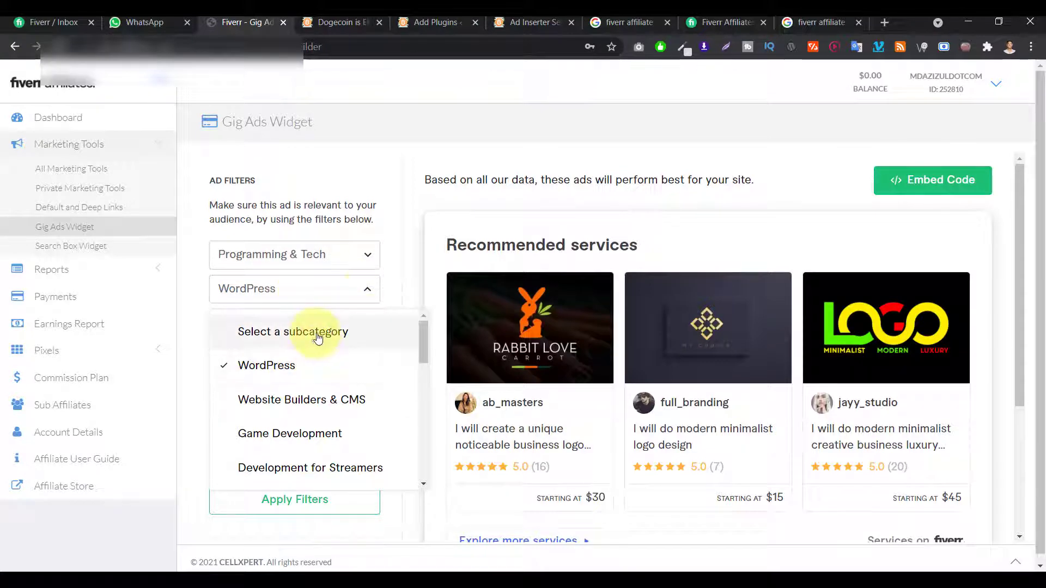
scroll(373, 262, down, 2)
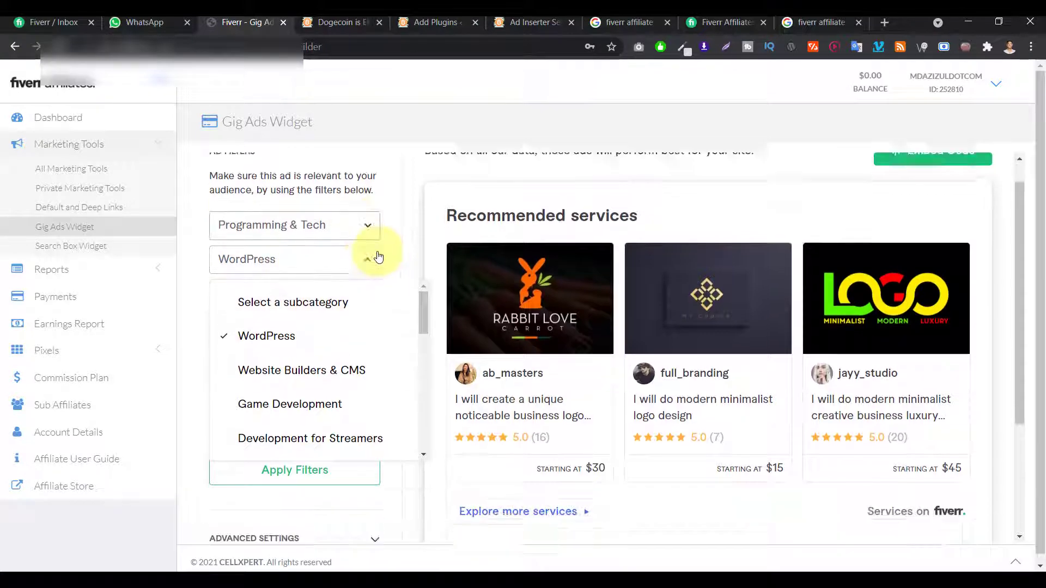
click(285, 229)
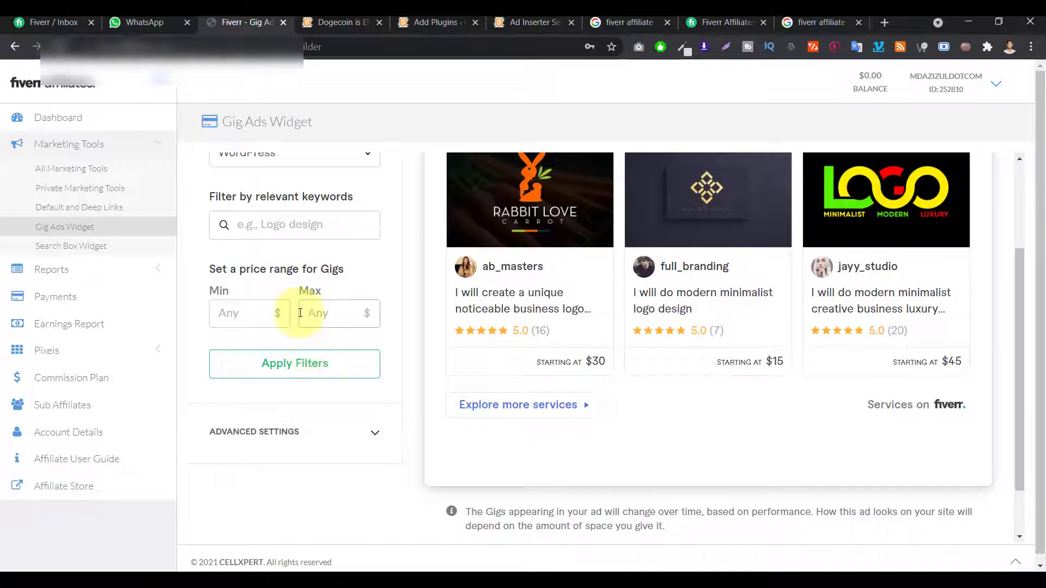
Filter the gig ads by the keyword "wordpress" and apply it to the ad preview.
scroll(299, 311, up, 1)
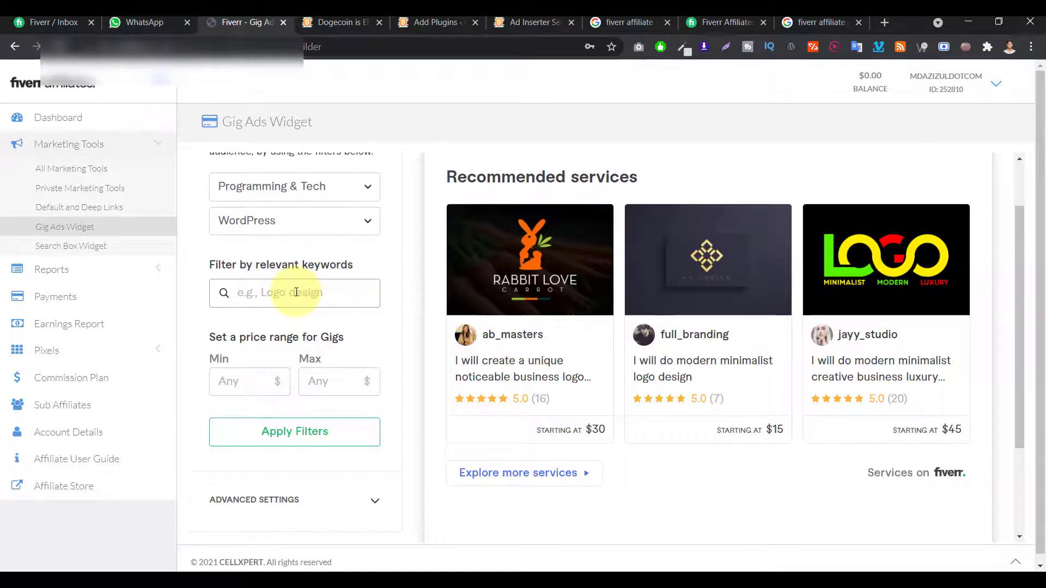
click(296, 293)
text(wordpr)
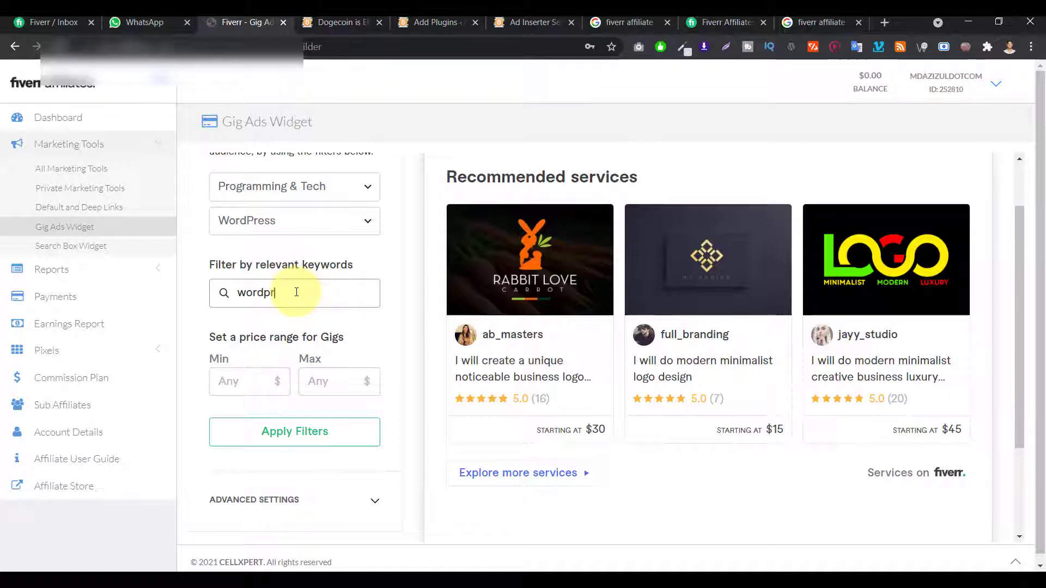
text(ess)
key(Return)
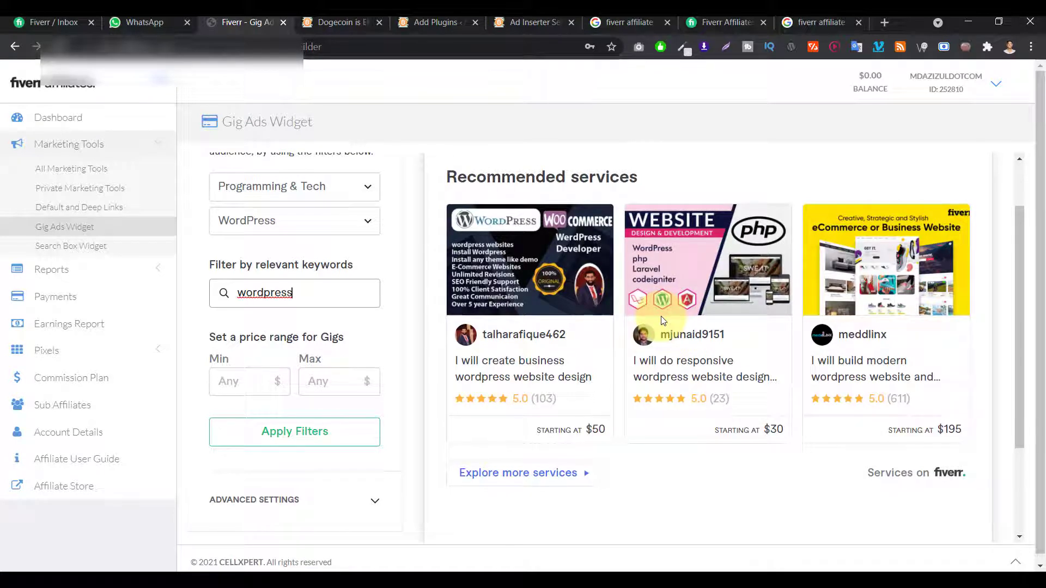
Clear the ad's category and subcategory selection, keeping only the keyword filter.
click(278, 193)
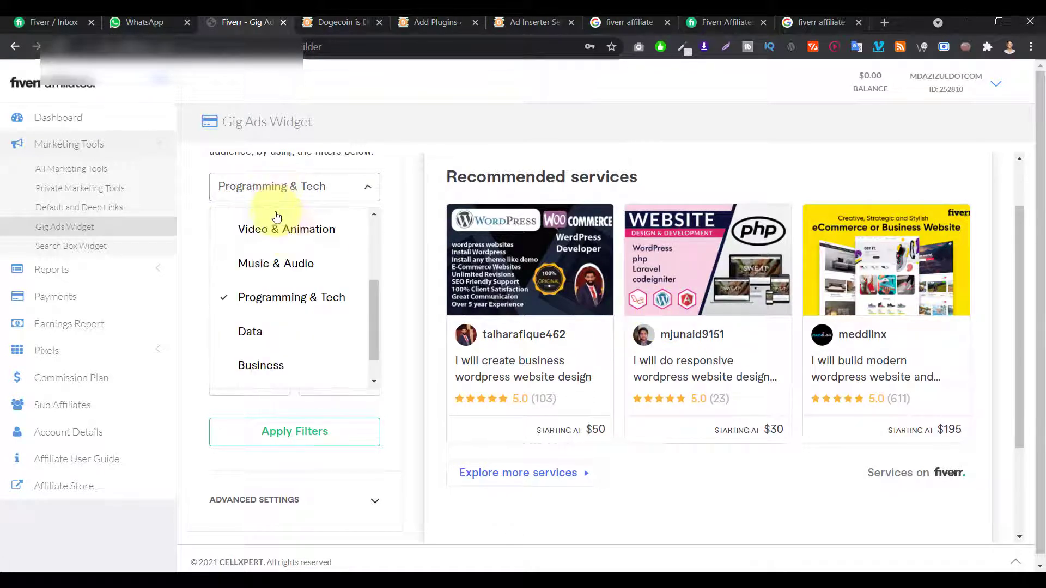
scroll(289, 236, up, 3)
click(287, 229)
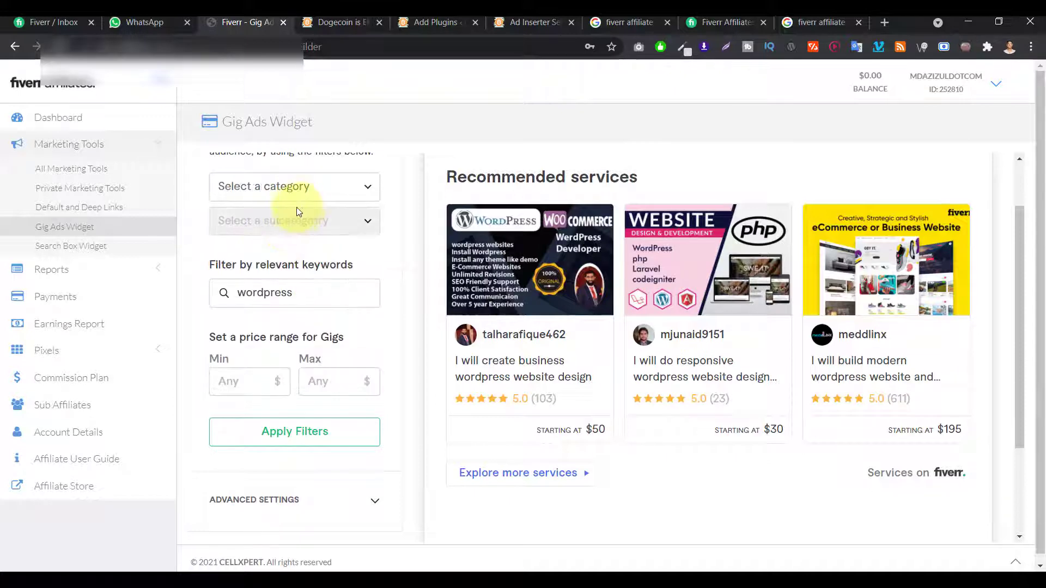
click(315, 294)
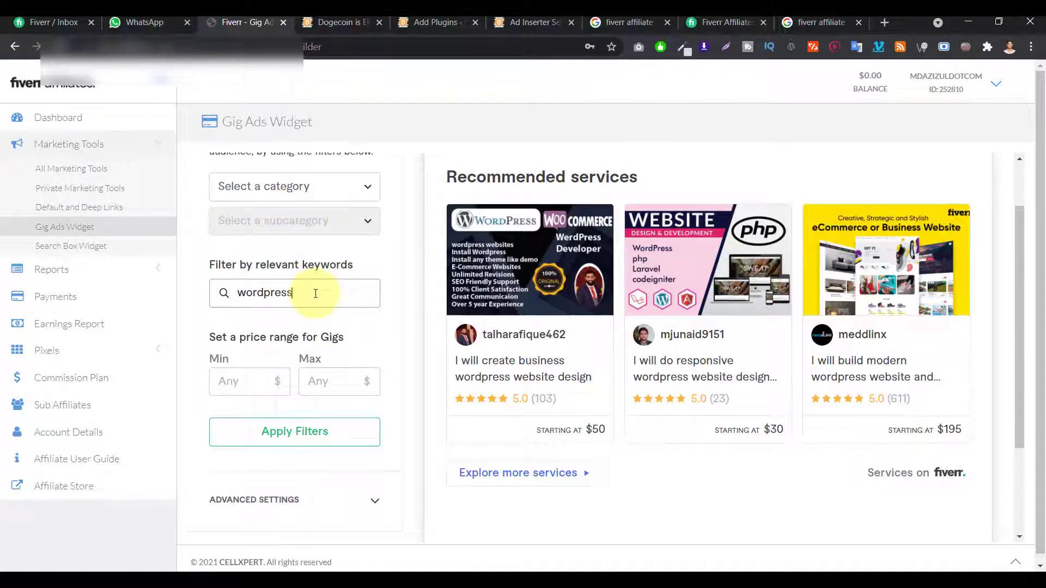
Expand the widget's advanced settings and review the commission type, tracking code, ad title, button text and language options.
scroll(305, 335, down, 2)
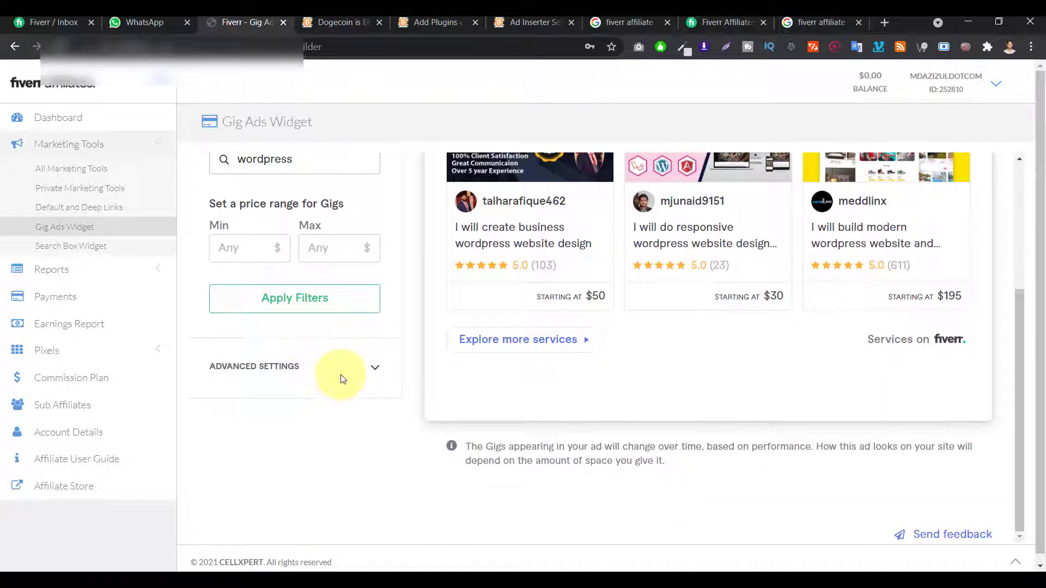
click(374, 367)
scroll(374, 366, down, 1)
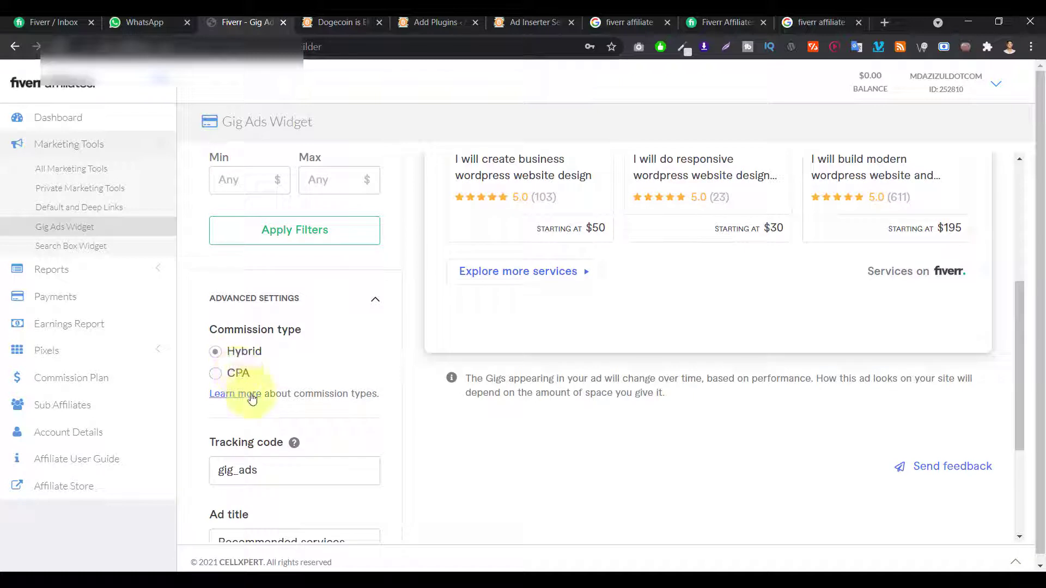
scroll(316, 369, down, 1)
scroll(315, 369, down, 2)
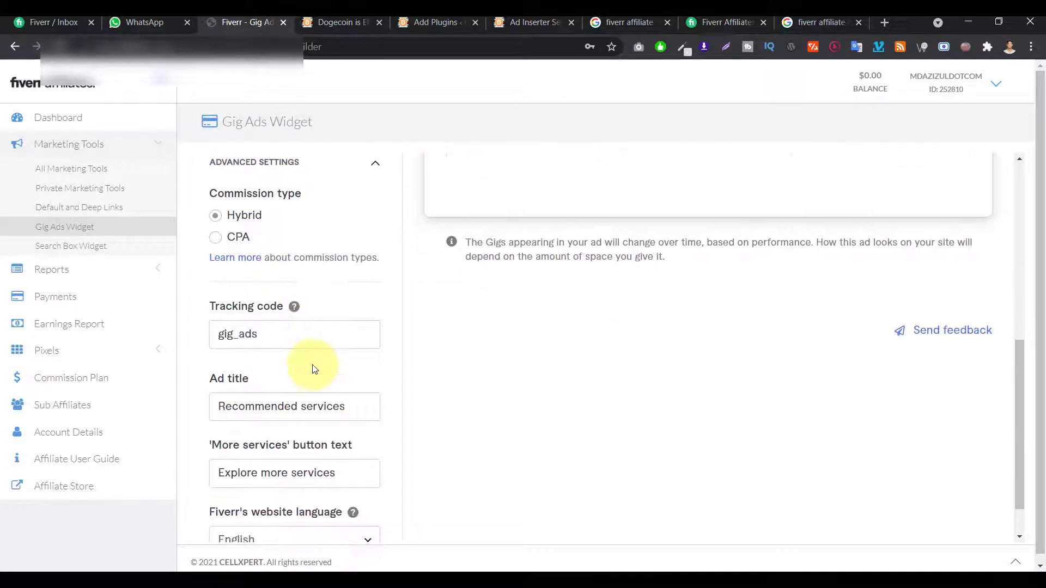
triple_click(299, 359)
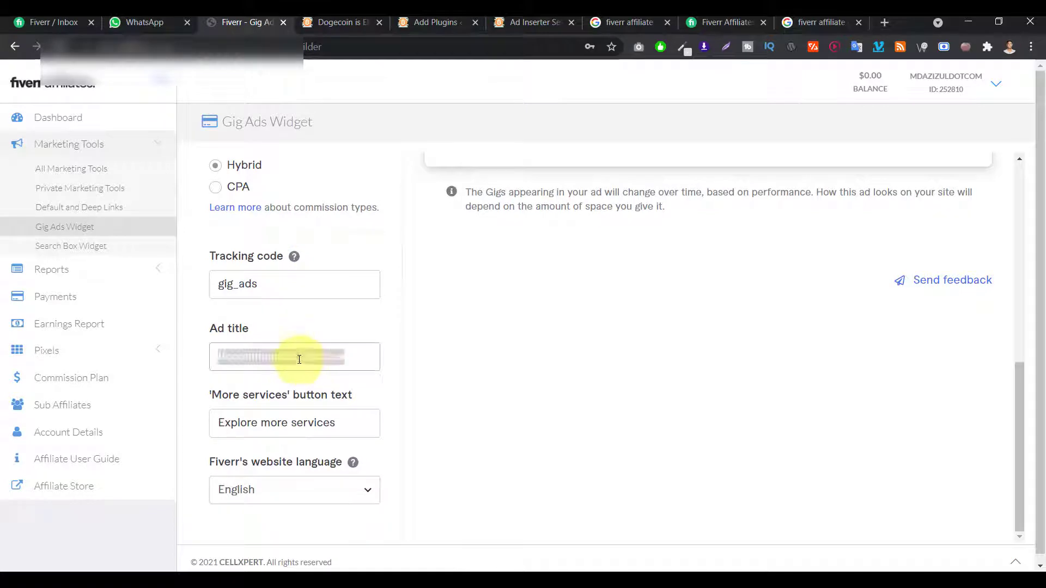
click(333, 357)
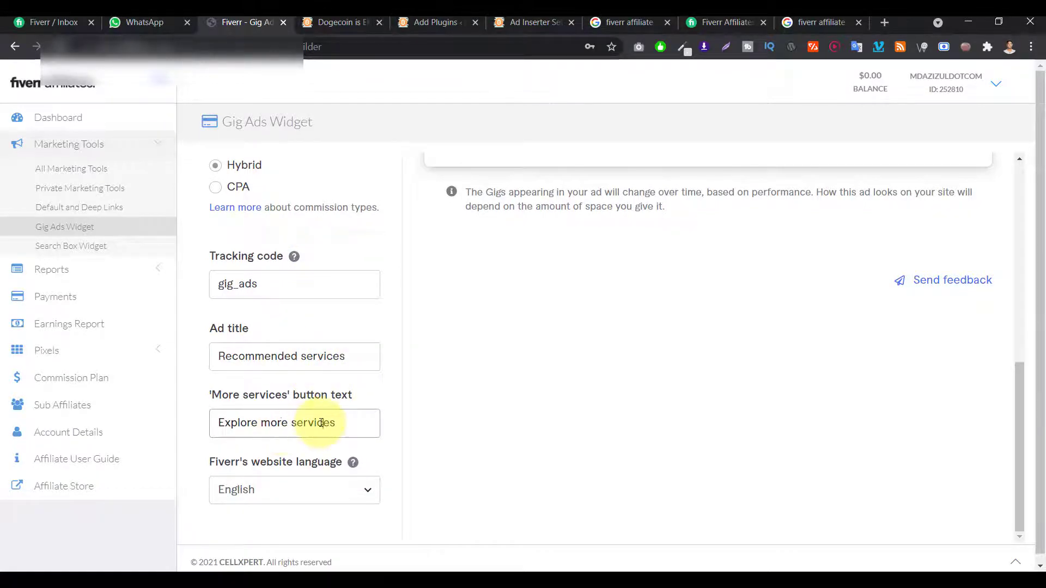
scroll(333, 392, up, 5)
scroll(302, 385, up, 2)
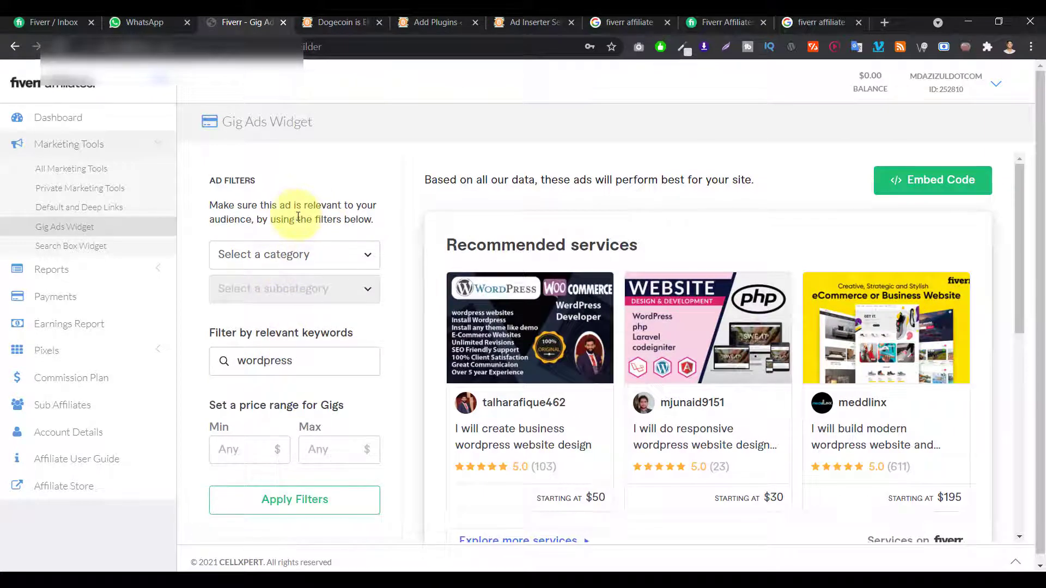
Generate the gig ad's embed code, check its preview, and copy the HTML code.
click(925, 188)
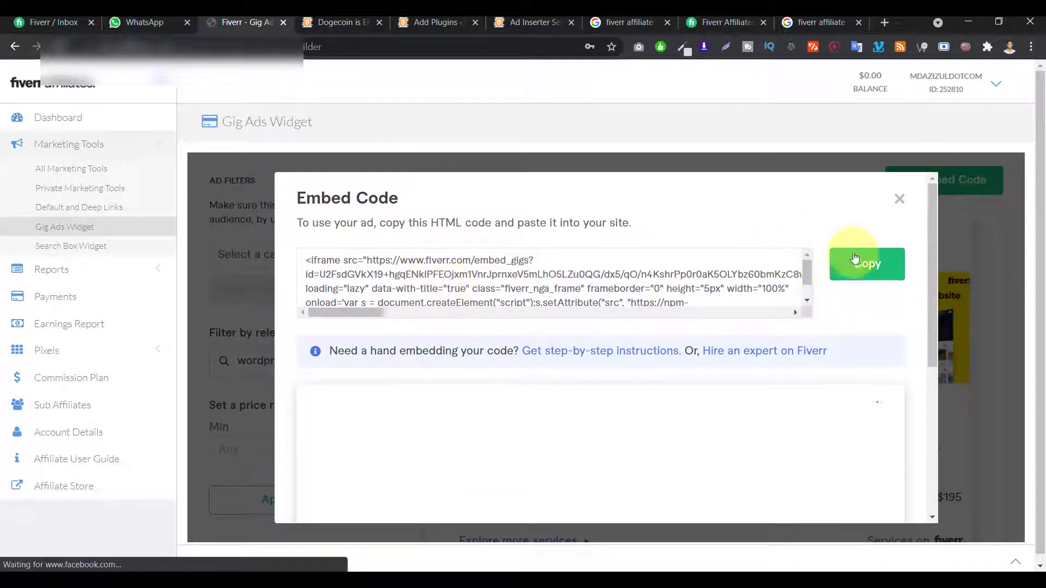
scroll(697, 380, down, 5)
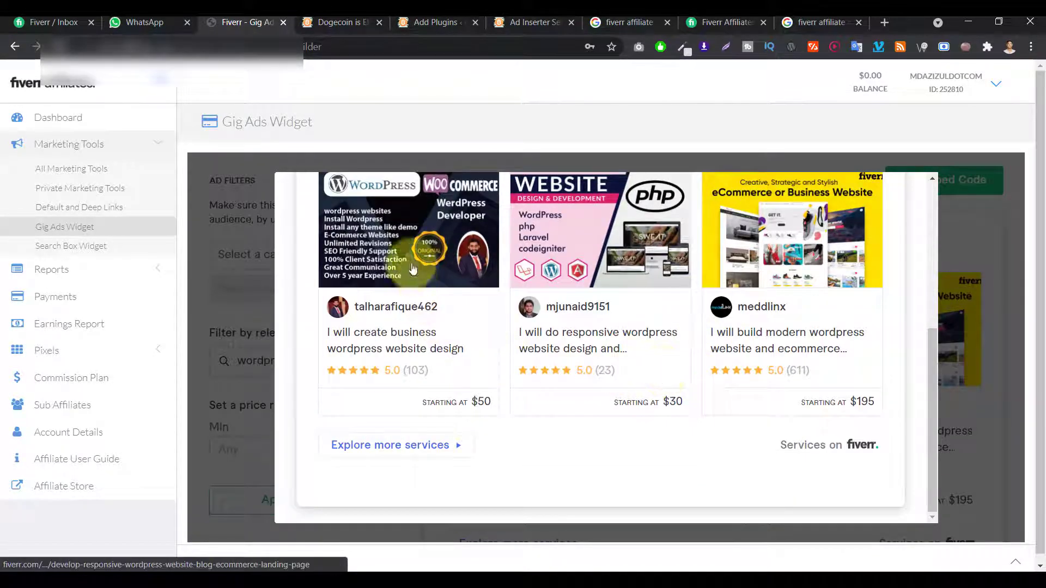
scroll(675, 370, up, 5)
click(881, 261)
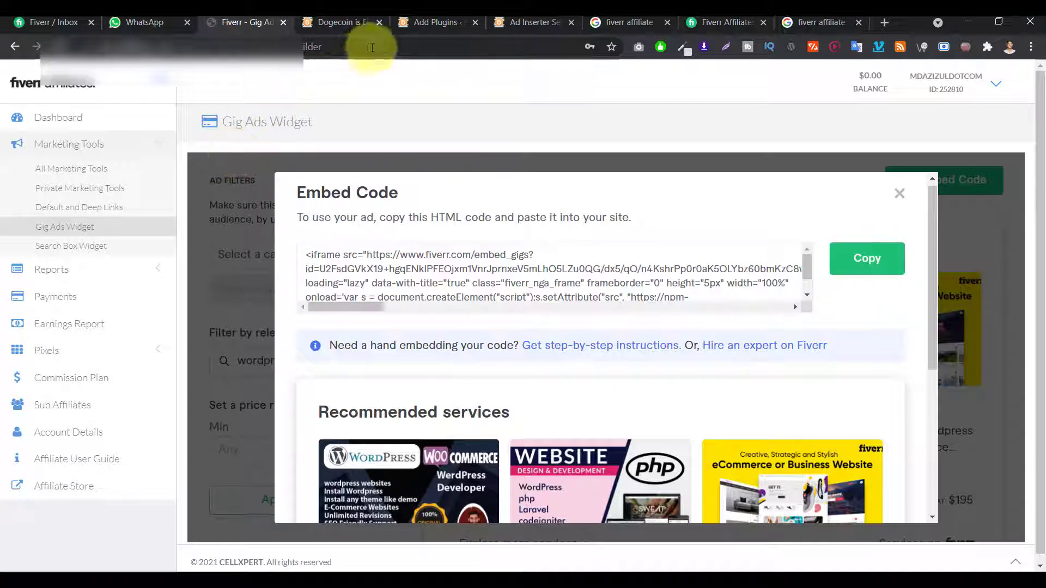
Switch to the WordPress admin's Ad Inserter settings and review Block 1's embed code and page display options.
click(443, 27)
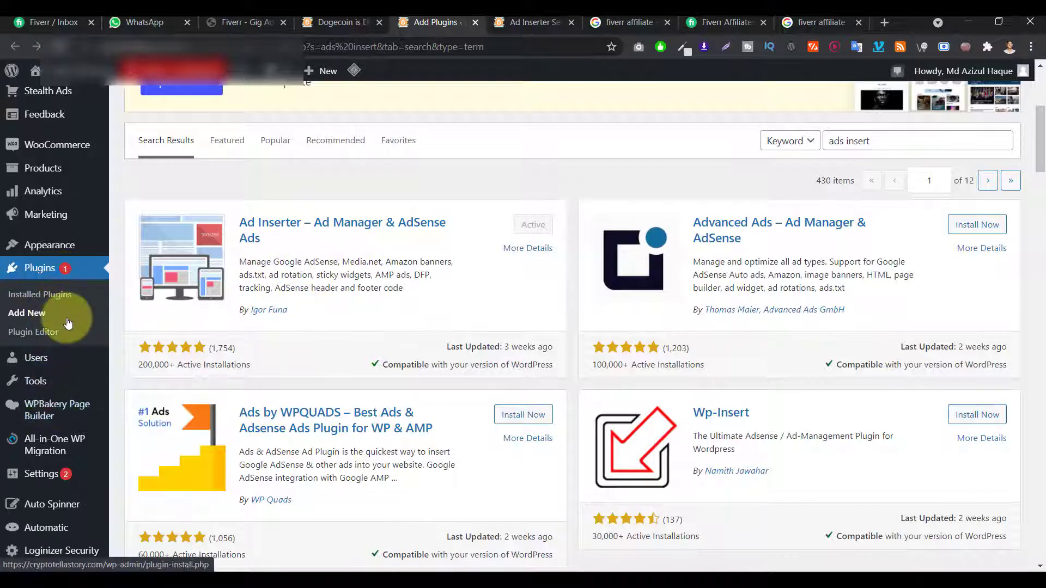
mouse_move(49, 475)
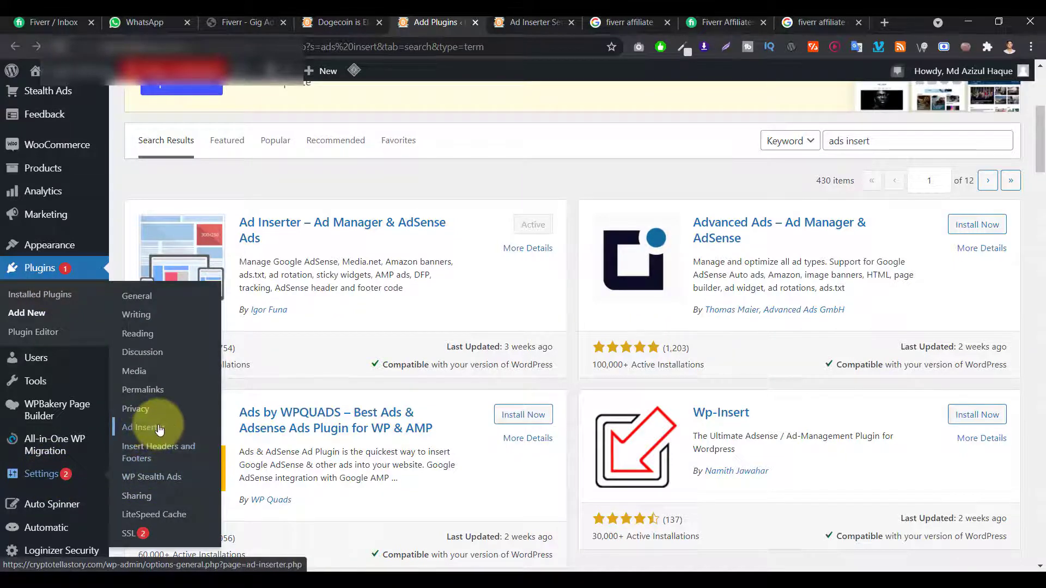
click(532, 24)
scroll(446, 185, up, 1)
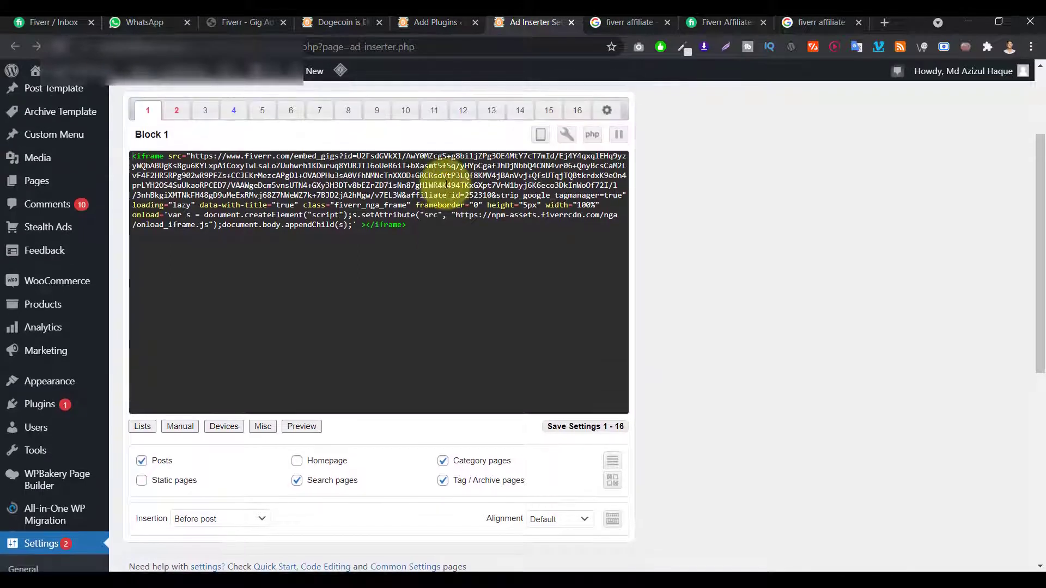
scroll(446, 185, up, 1)
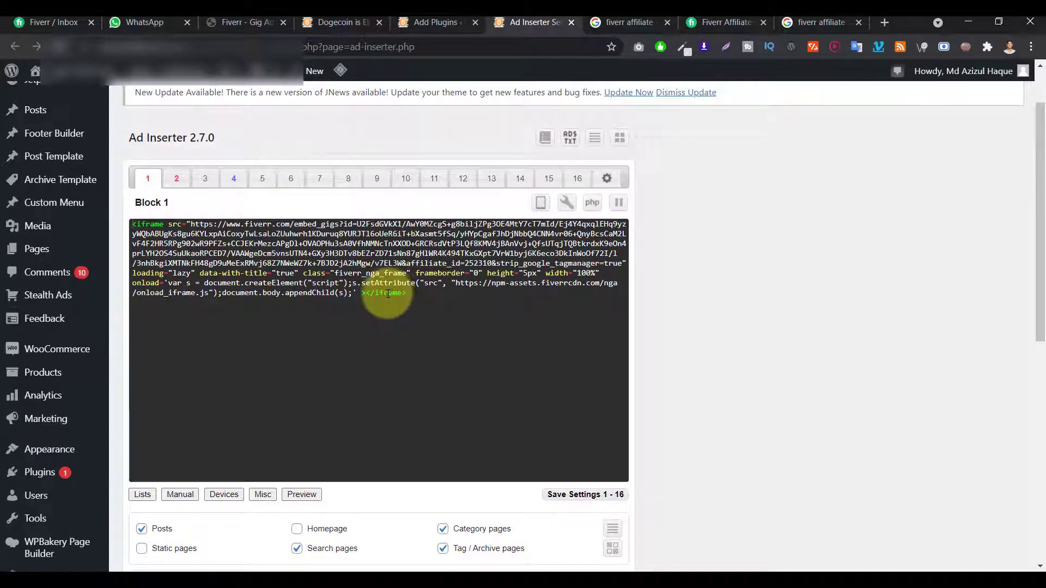
scroll(387, 289, down, 3)
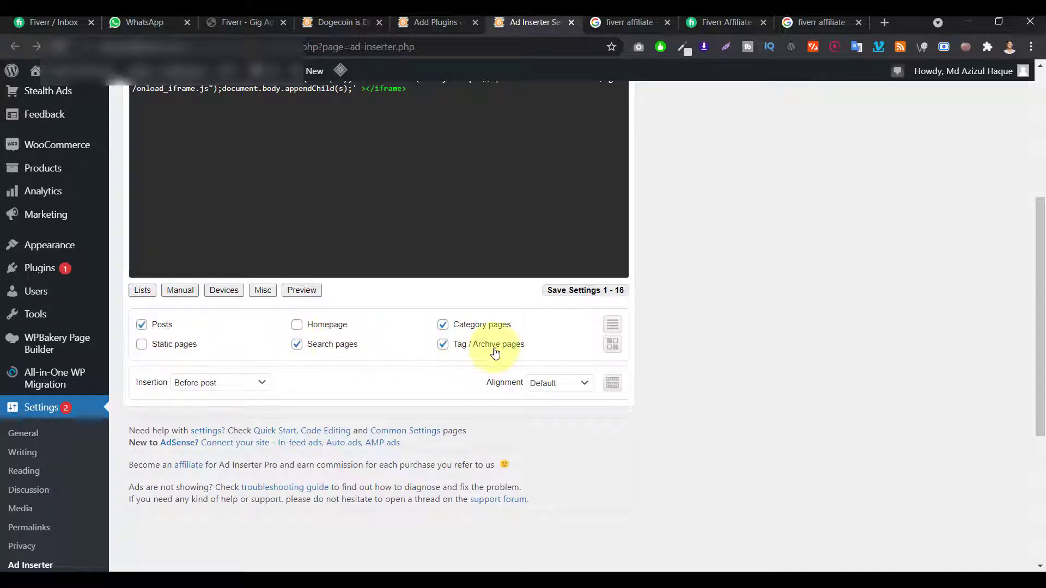
Look through the available insertion positions for Block 1 without choosing a different one.
click(207, 388)
click(207, 388)
click(206, 386)
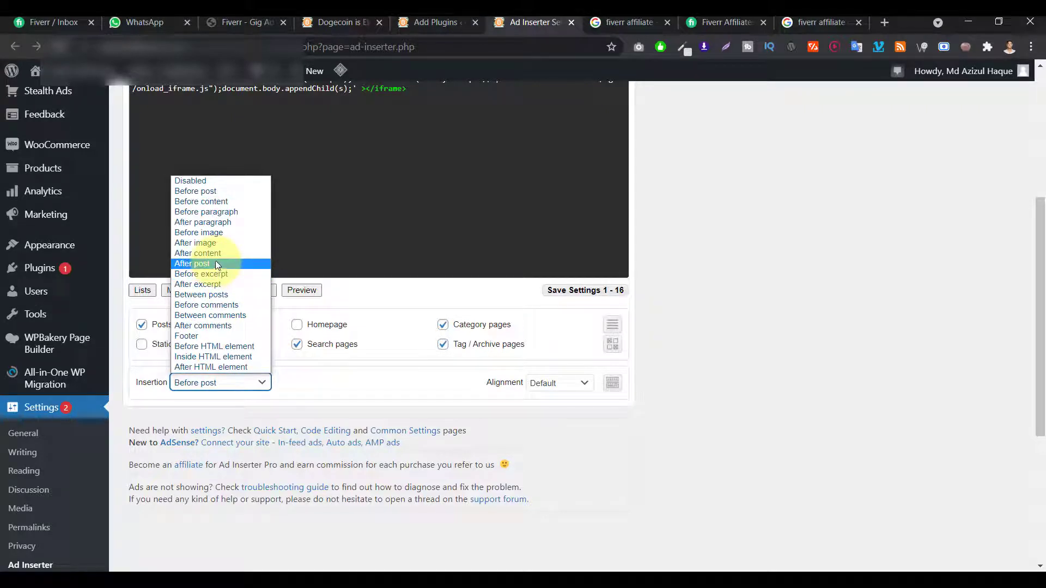
click(412, 390)
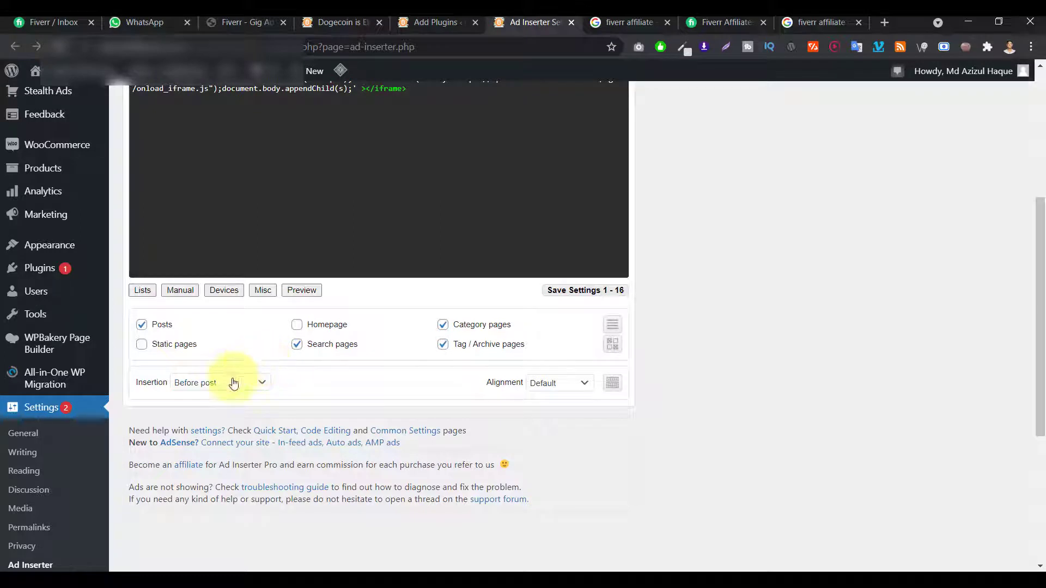
Open the WordPress Widgets page in a new tab and view it to locate the Ad Inserter widget.
mouse_move(72, 377)
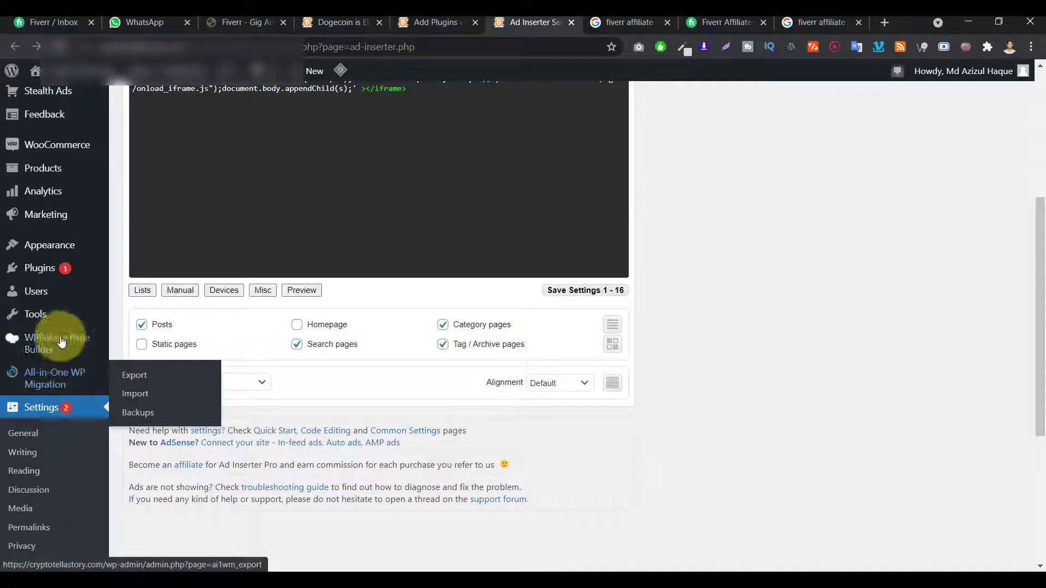
mouse_move(51, 244)
right_click(154, 292)
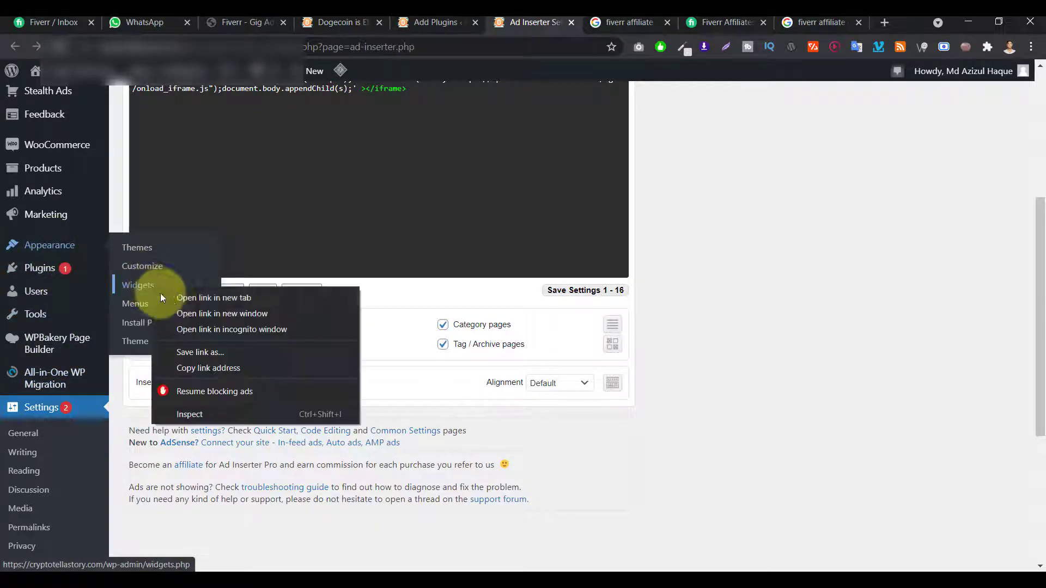
click(212, 297)
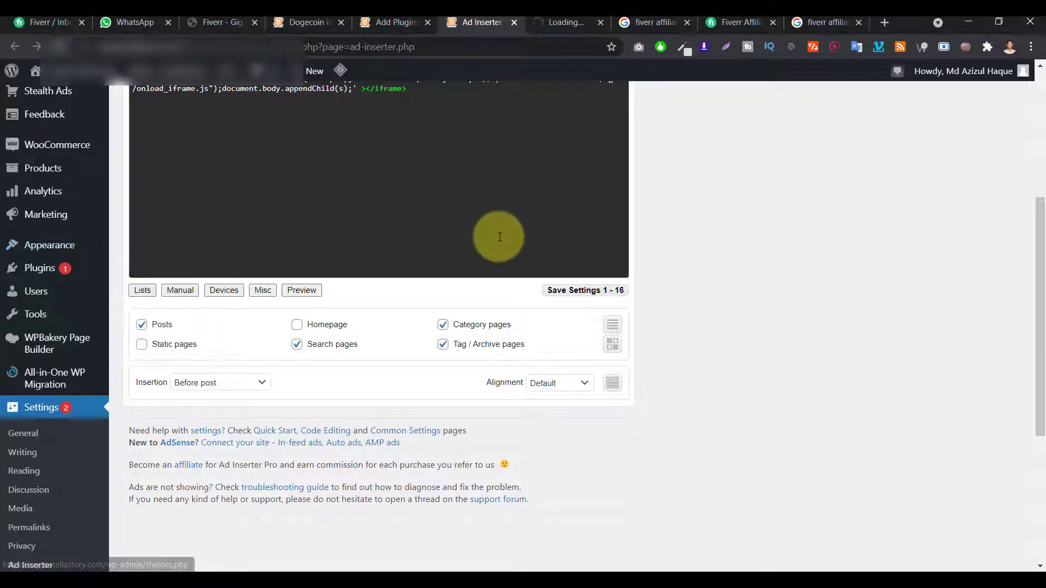
scroll(420, 361, up, 5)
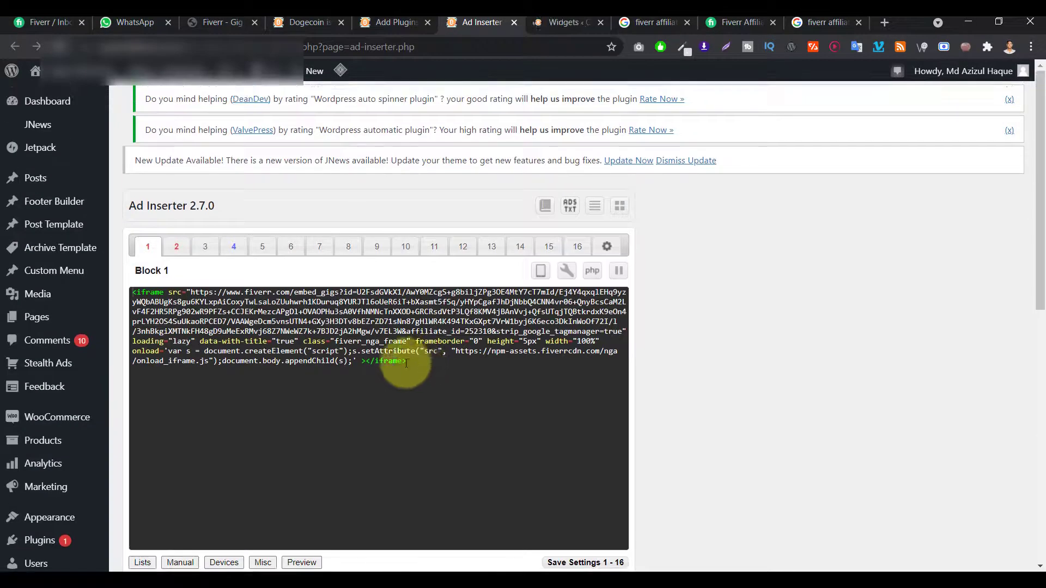
scroll(399, 340, down, 3)
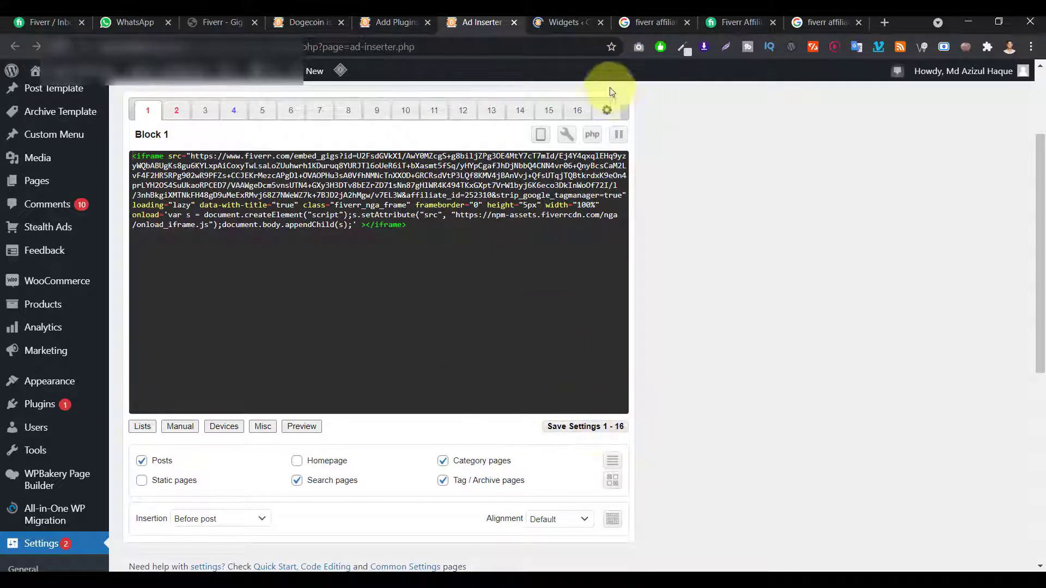
click(564, 28)
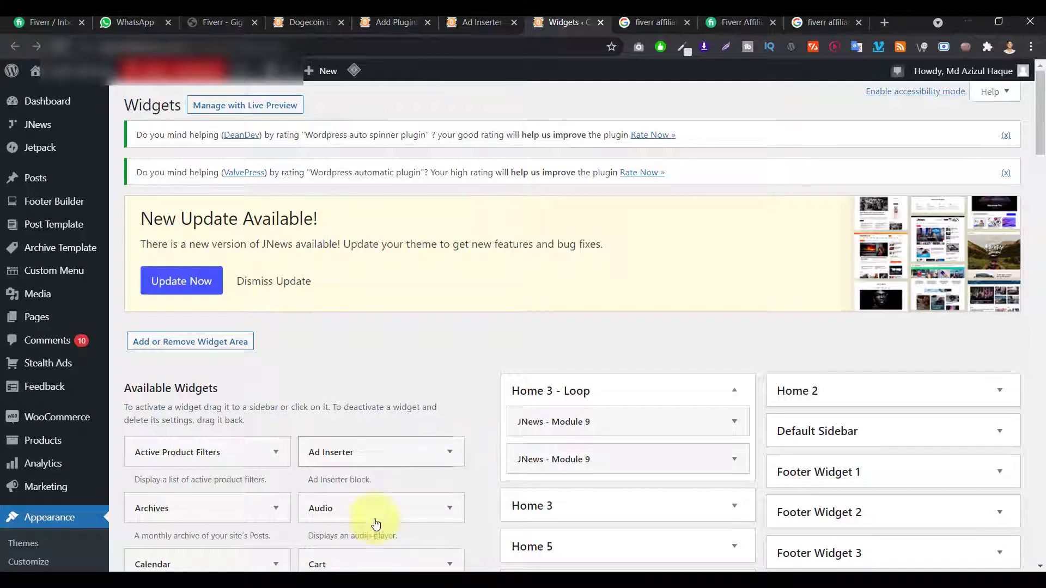
Return to the Fiverr affiliate account, review the Search Box Widget's customization options, and reopen the Gig Ads Widget.
click(210, 24)
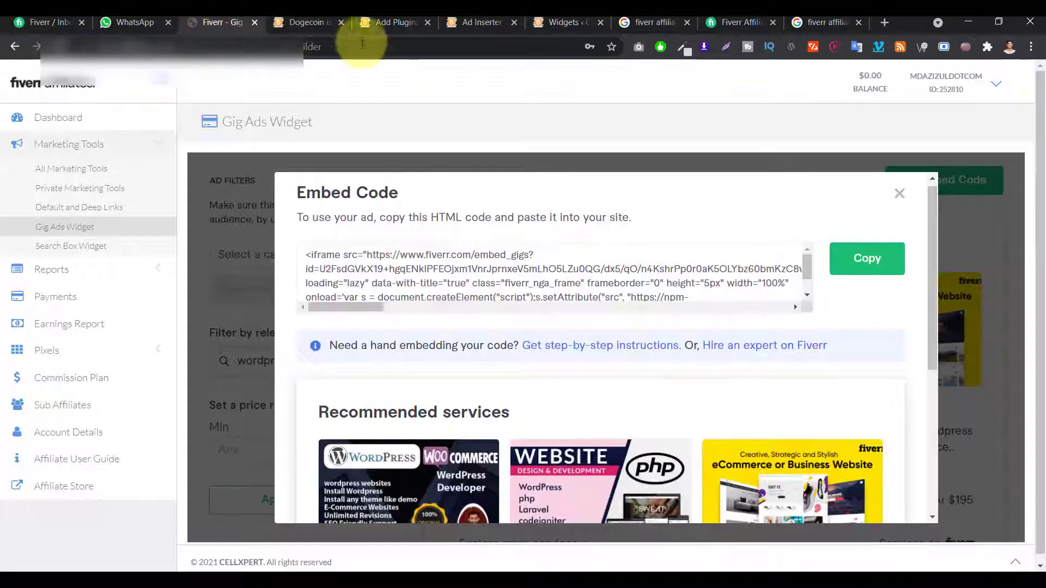
click(91, 246)
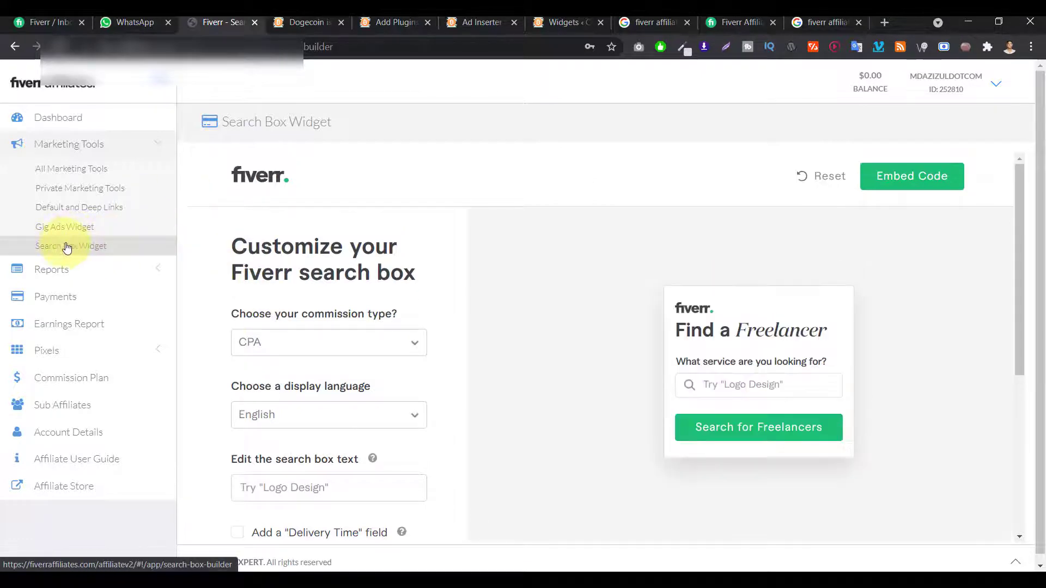
scroll(708, 301, down, 1)
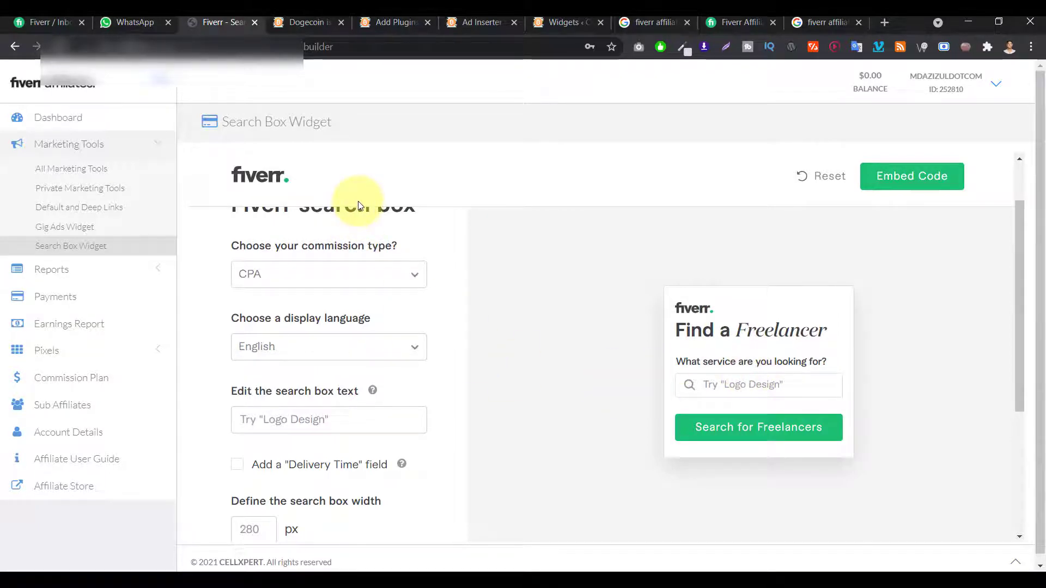
click(83, 229)
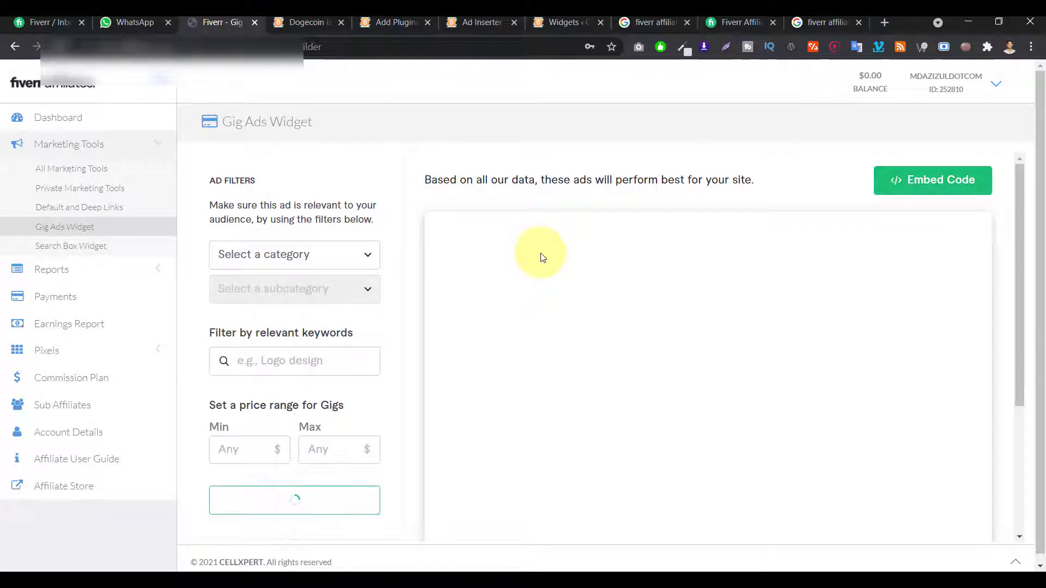